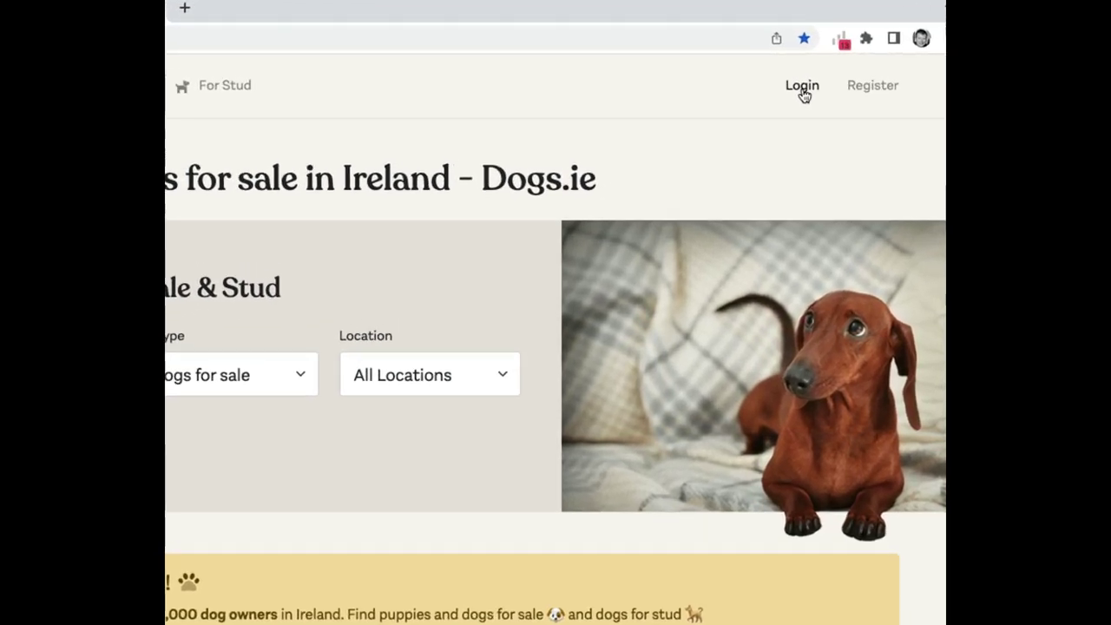
- Sign in with the saved account credentials and start a new for-sale ad
click(843, 74)
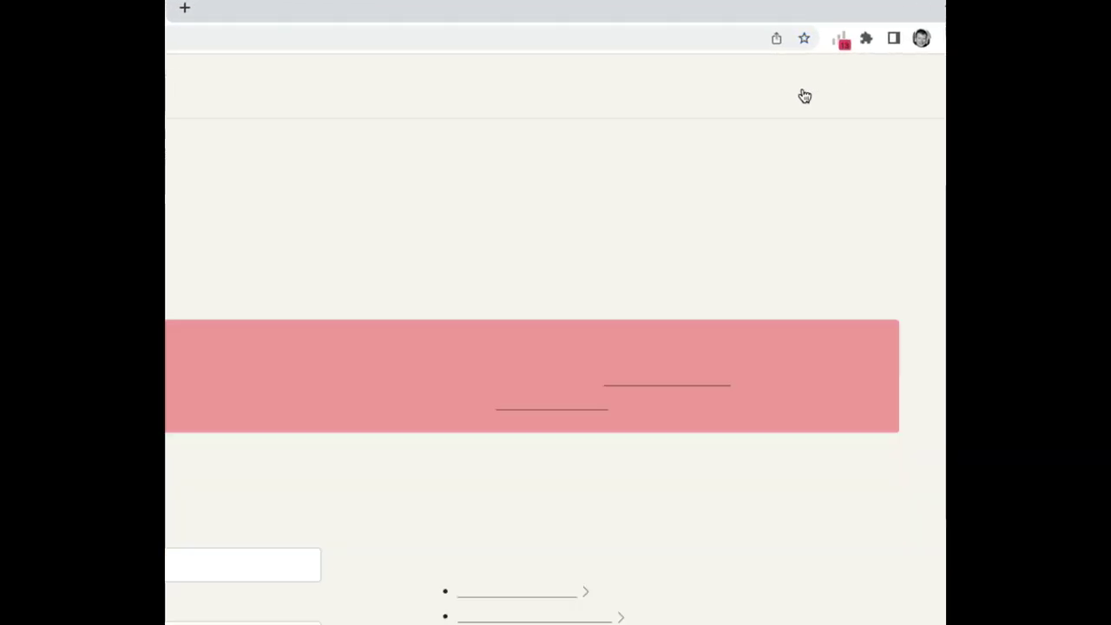
click(362, 576)
click(372, 484)
click(256, 482)
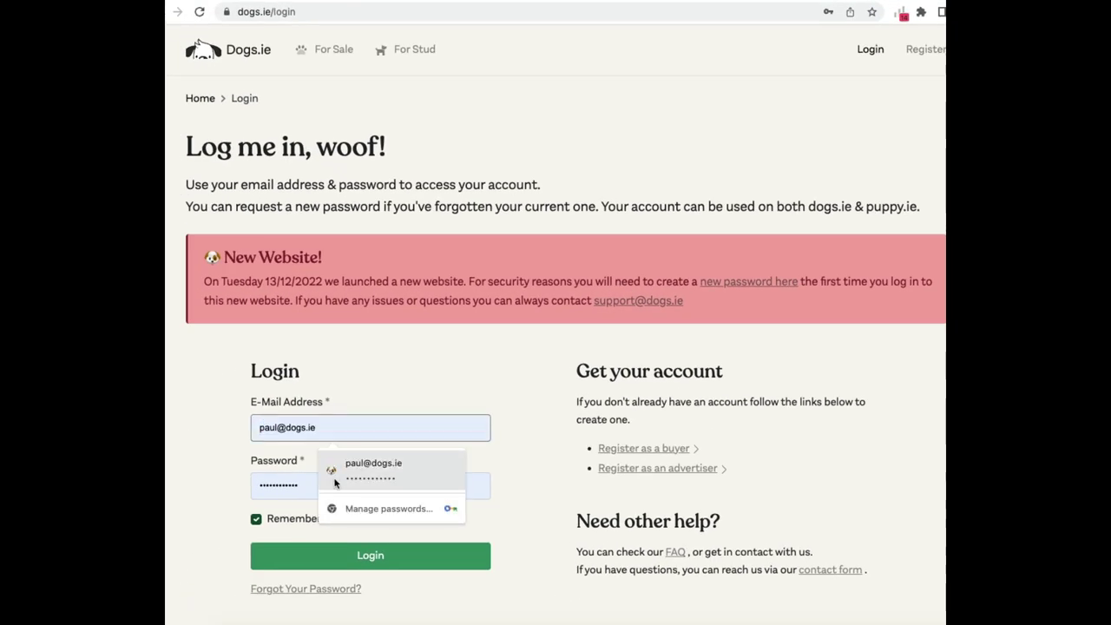
key(ctrl+v)
click(354, 567)
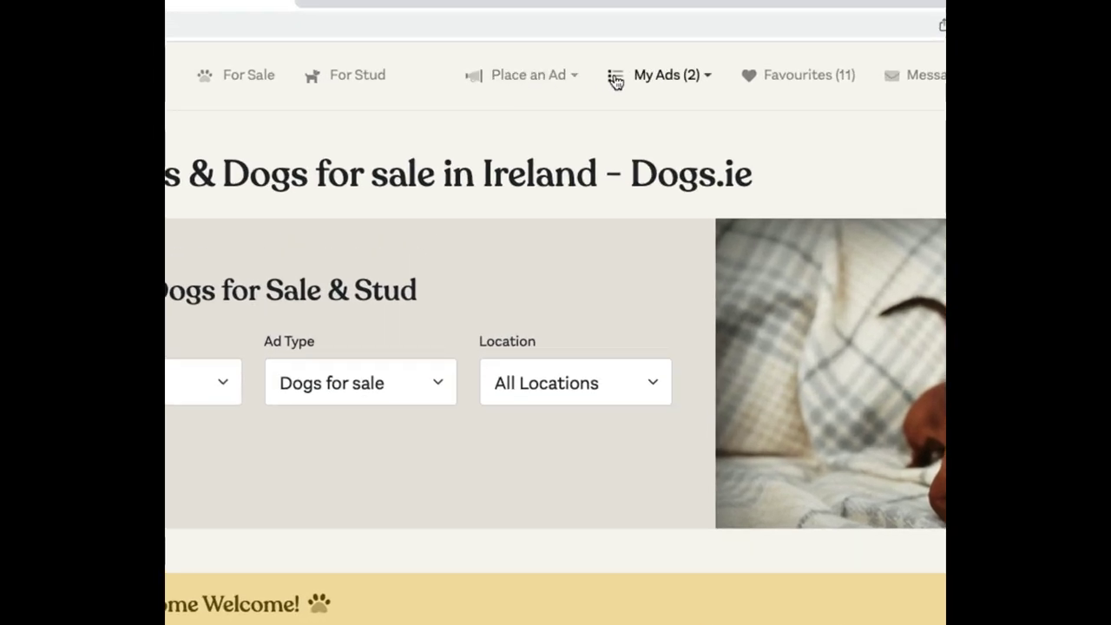
click(489, 75)
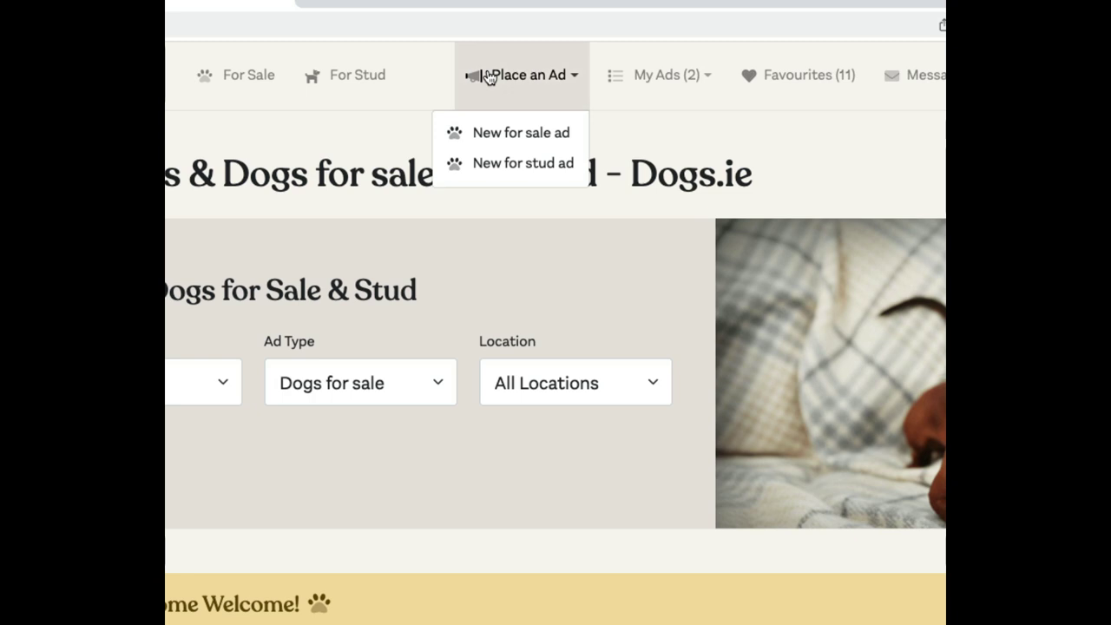
click(521, 135)
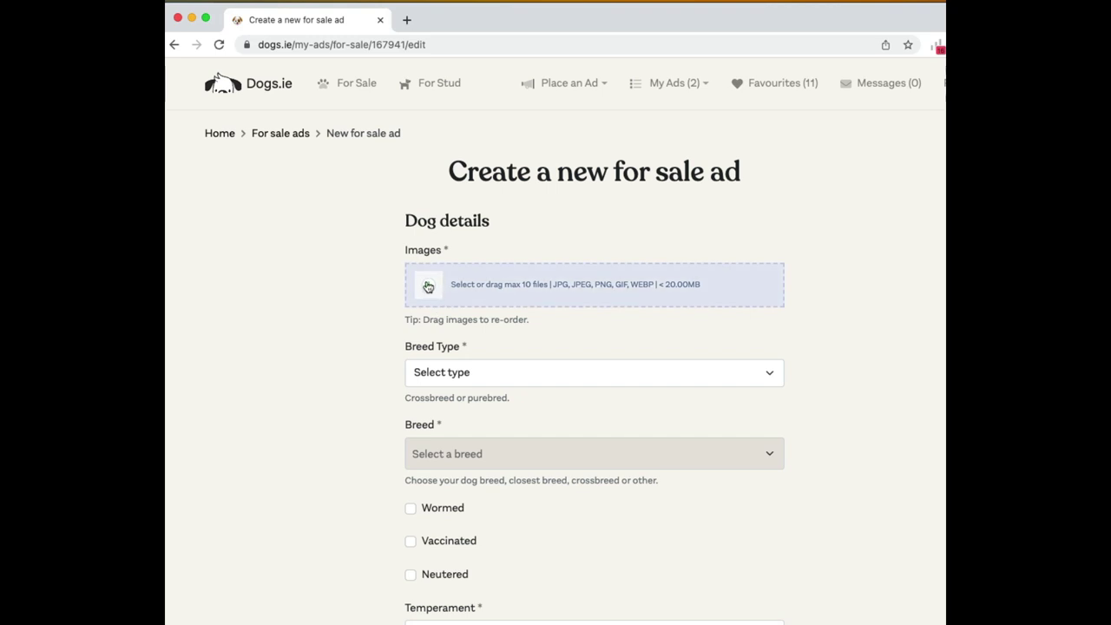
- Drag three dog photos from the desktop into the ad's Images drop zone
drag(920, 286, 529, 289)
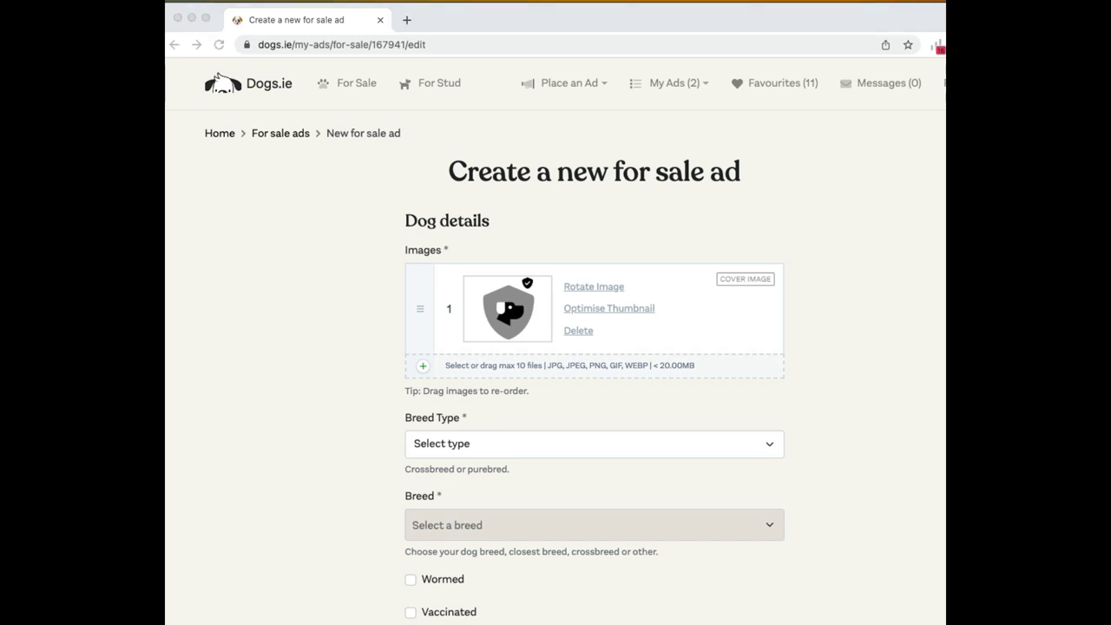
drag(526, 342, 521, 334)
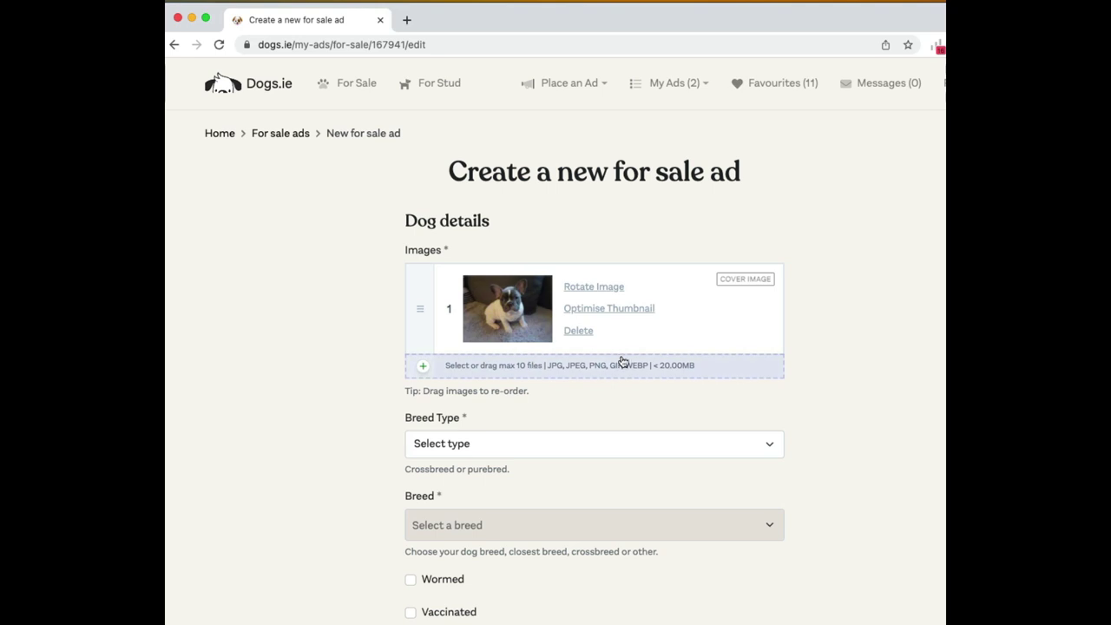
drag(590, 359, 578, 382)
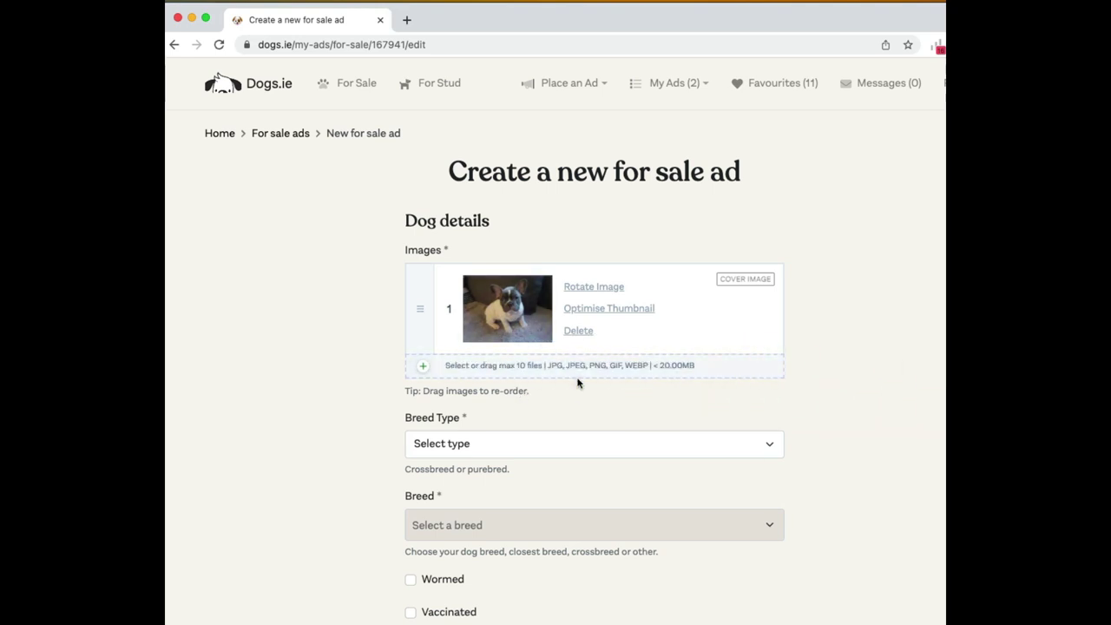
drag(942, 438, 583, 367)
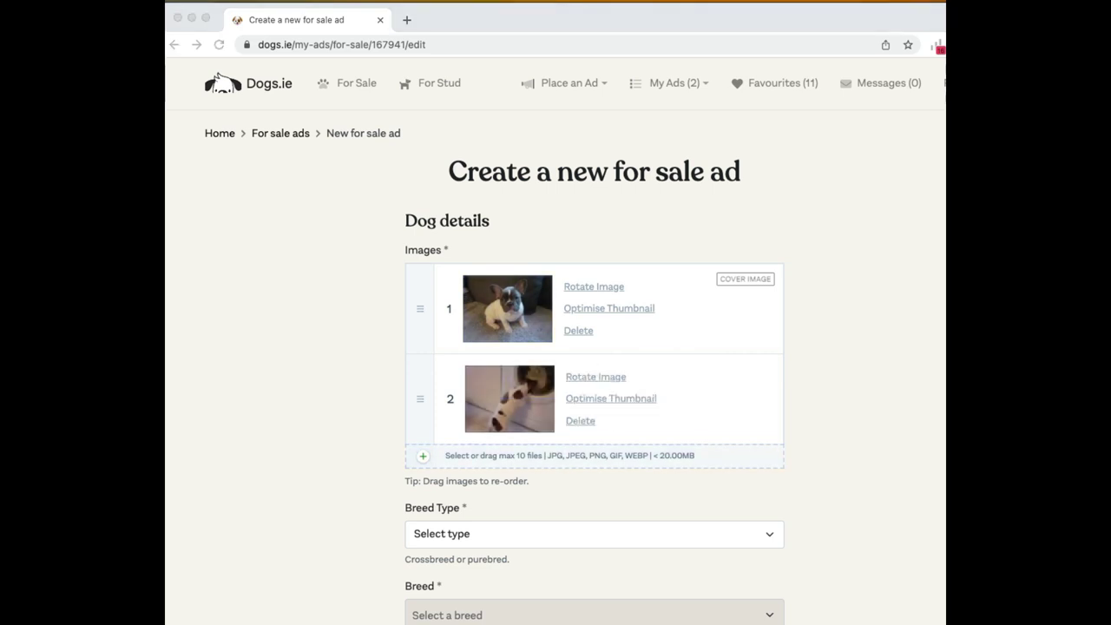
drag(942, 439, 590, 462)
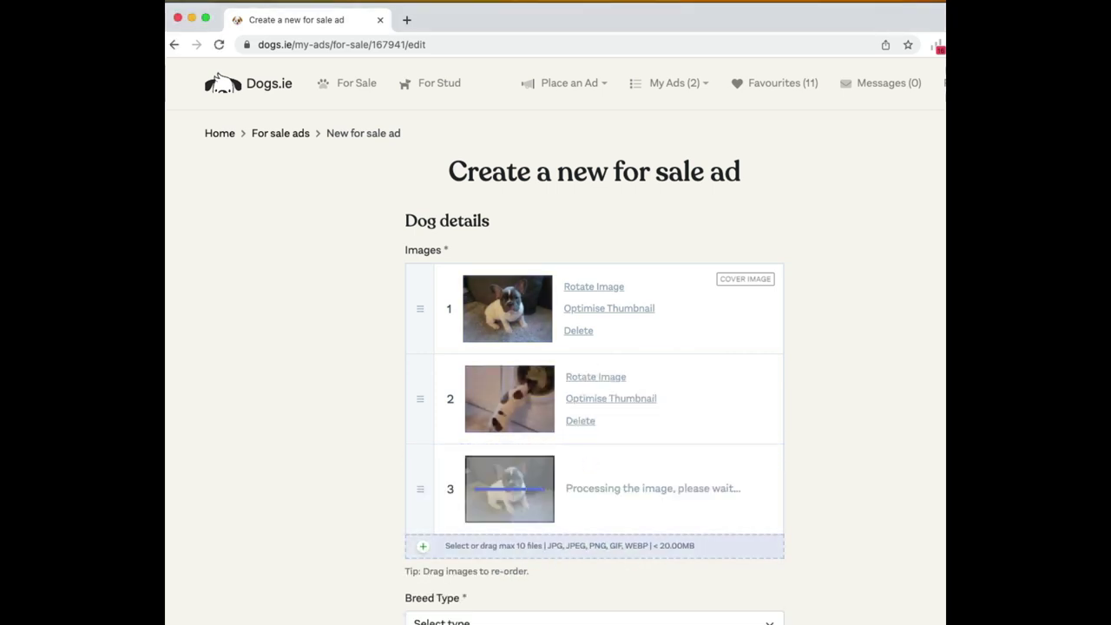
- Set the breed type to Crossbreed, clearing a mistaken breed search
scroll(487, 503, down, 5)
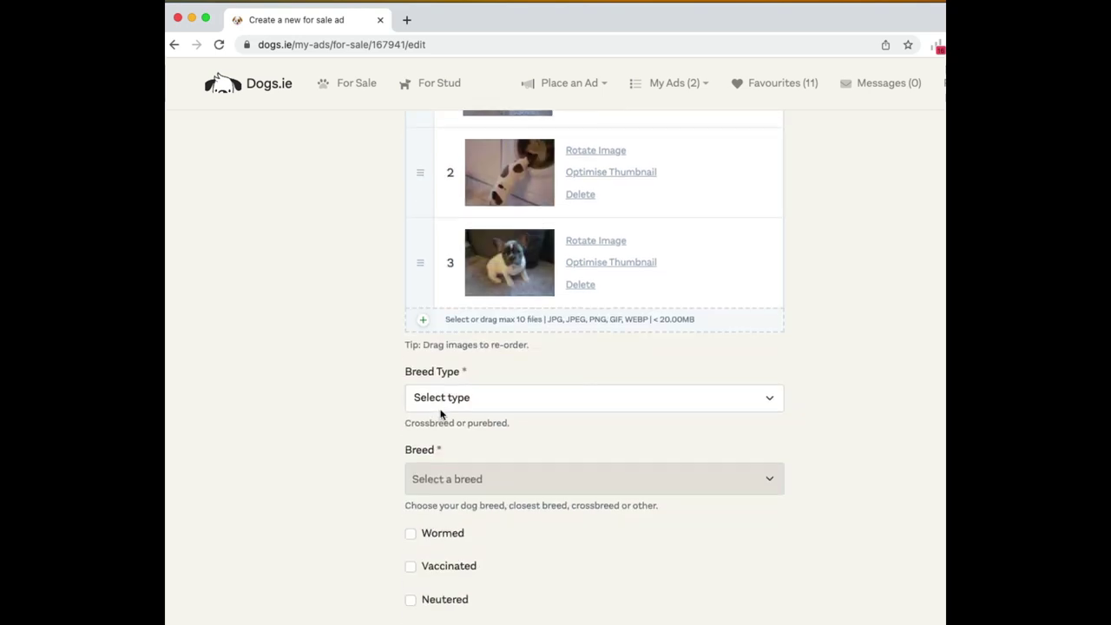
click(453, 350)
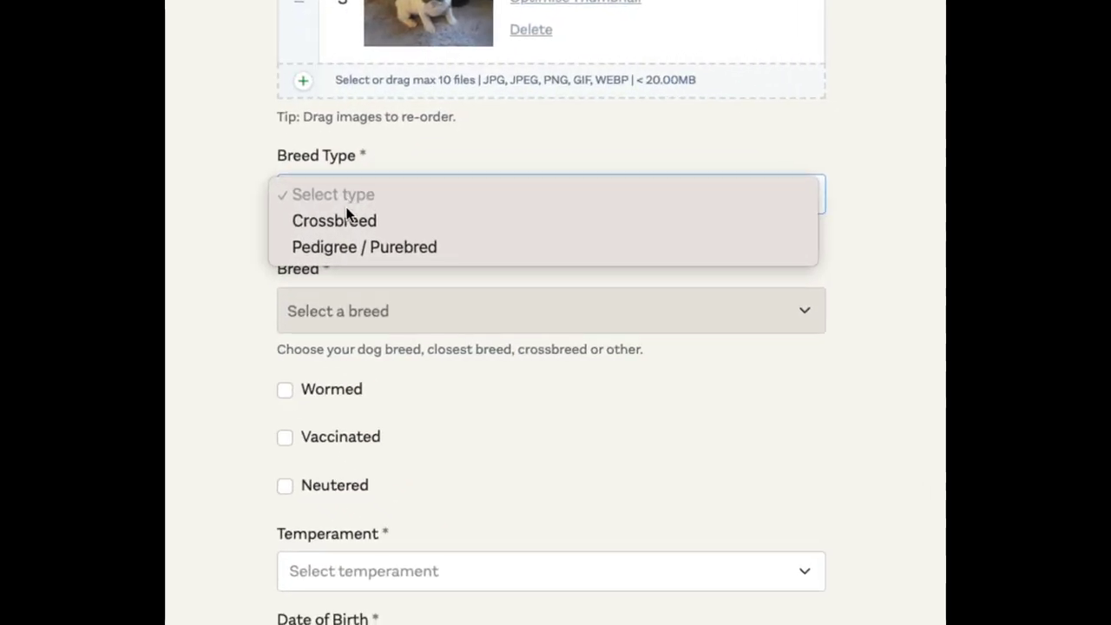
click(453, 220)
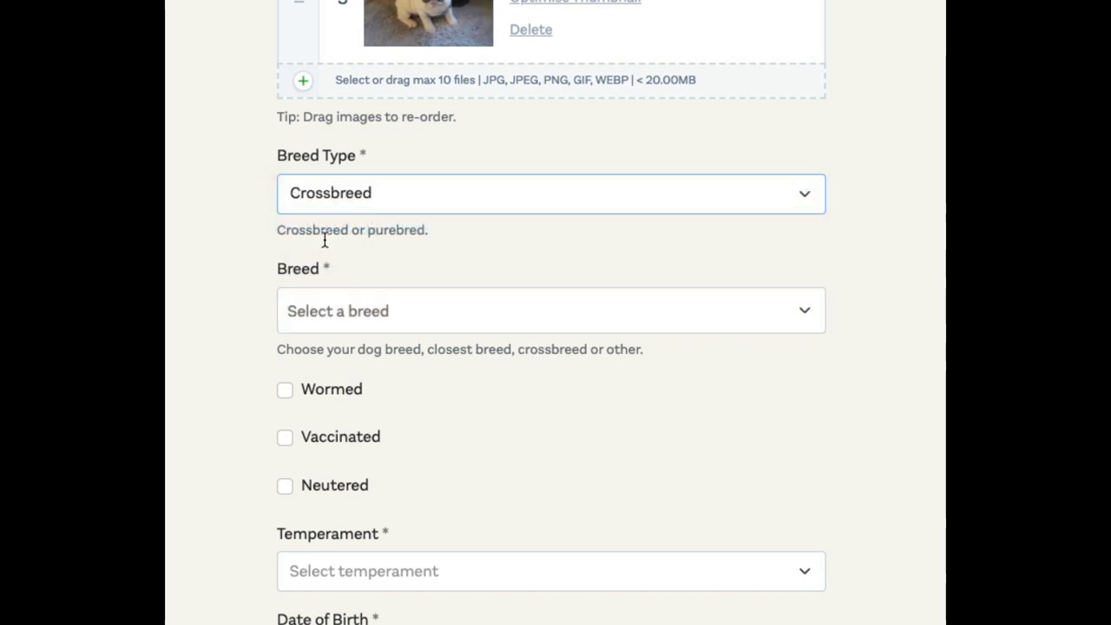
click(359, 305)
text(cok)
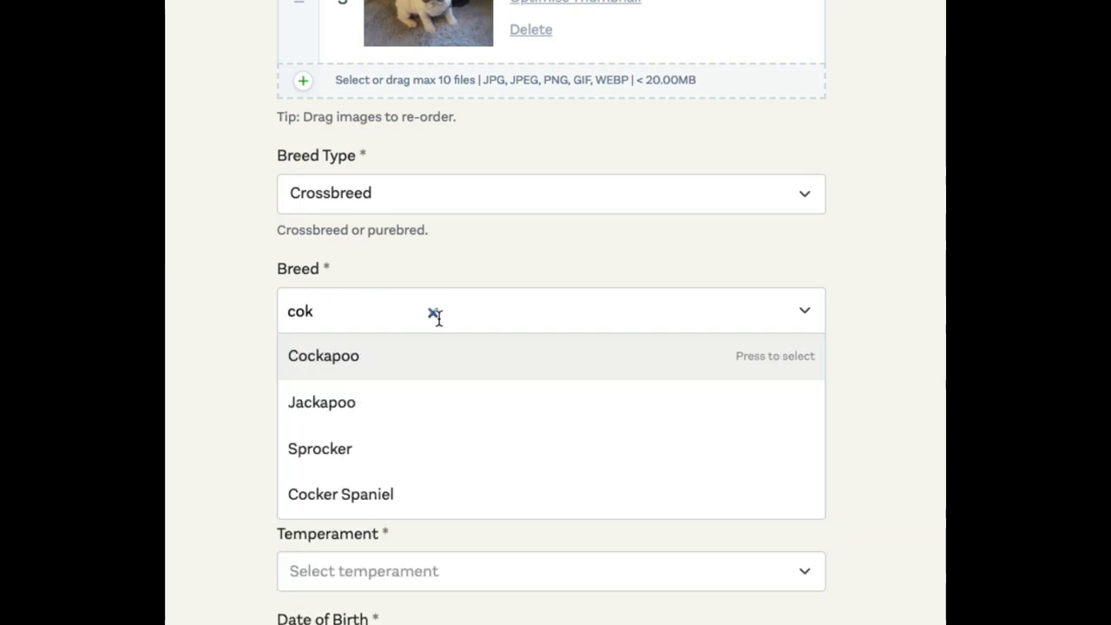
click(433, 313)
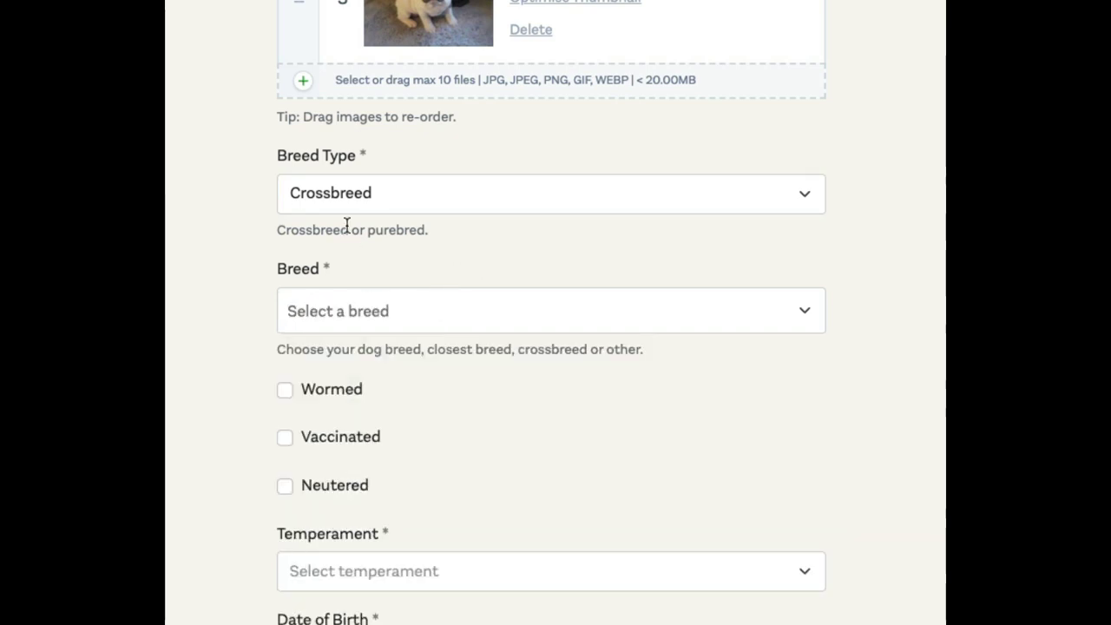
click(330, 195)
click(382, 276)
- Add Jack Russell and Airedale Terrier as breeds, then tick Wormed and Neutered
click(354, 309)
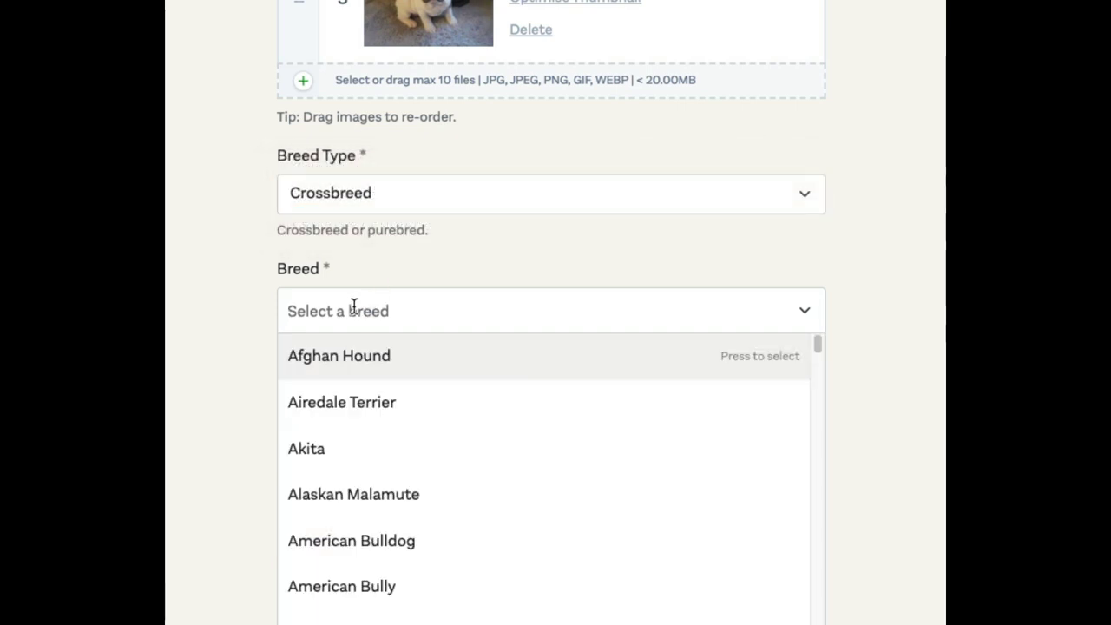
text(jack)
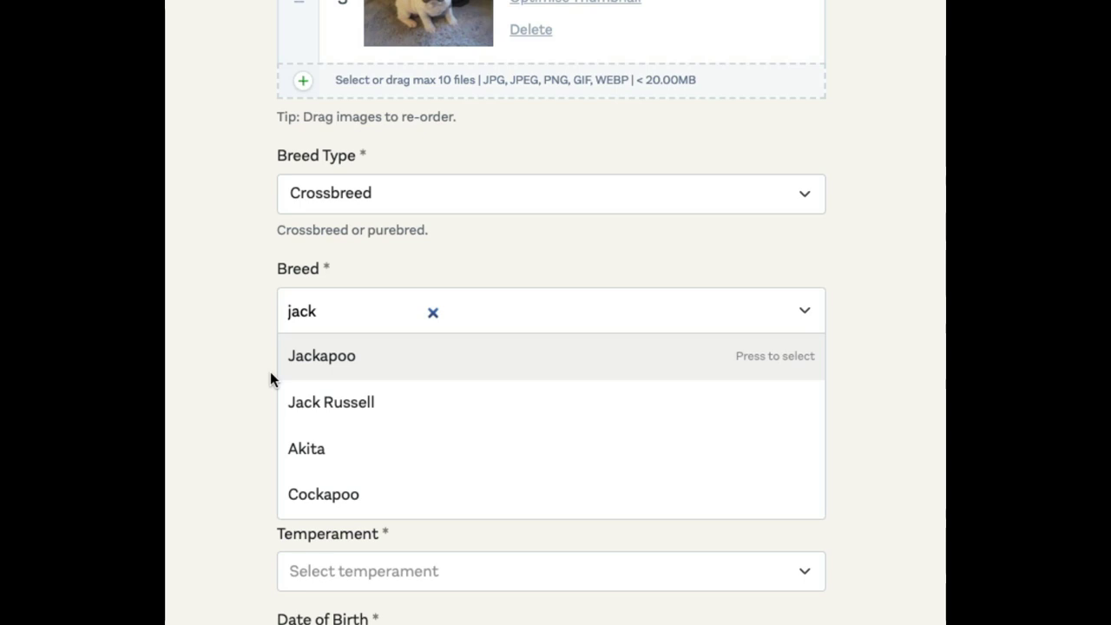
click(340, 399)
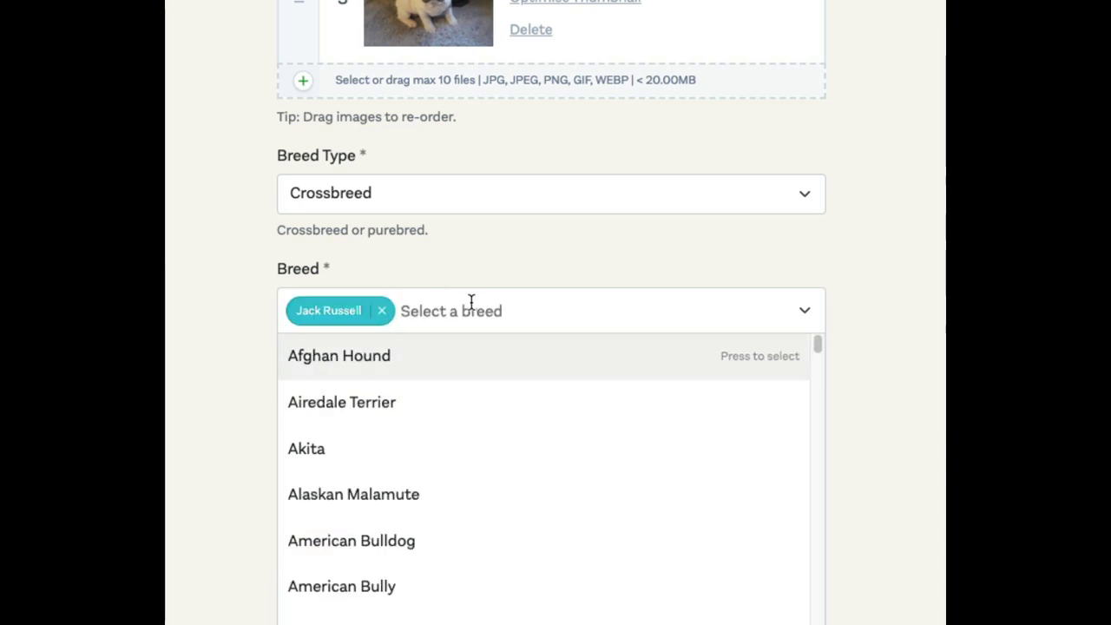
click(373, 399)
click(165, 337)
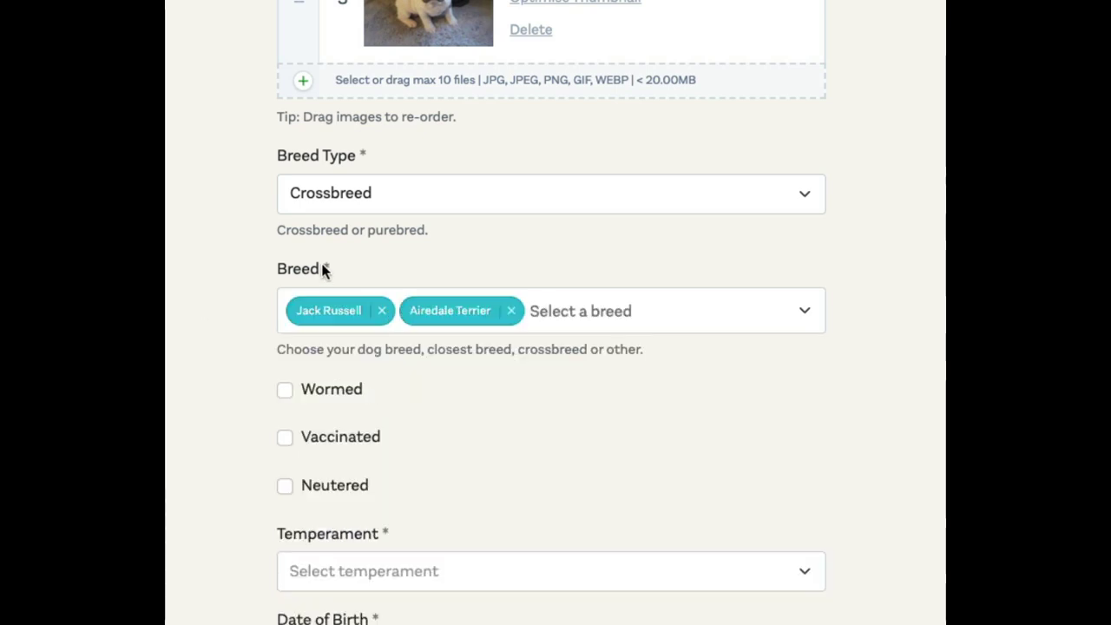
click(283, 391)
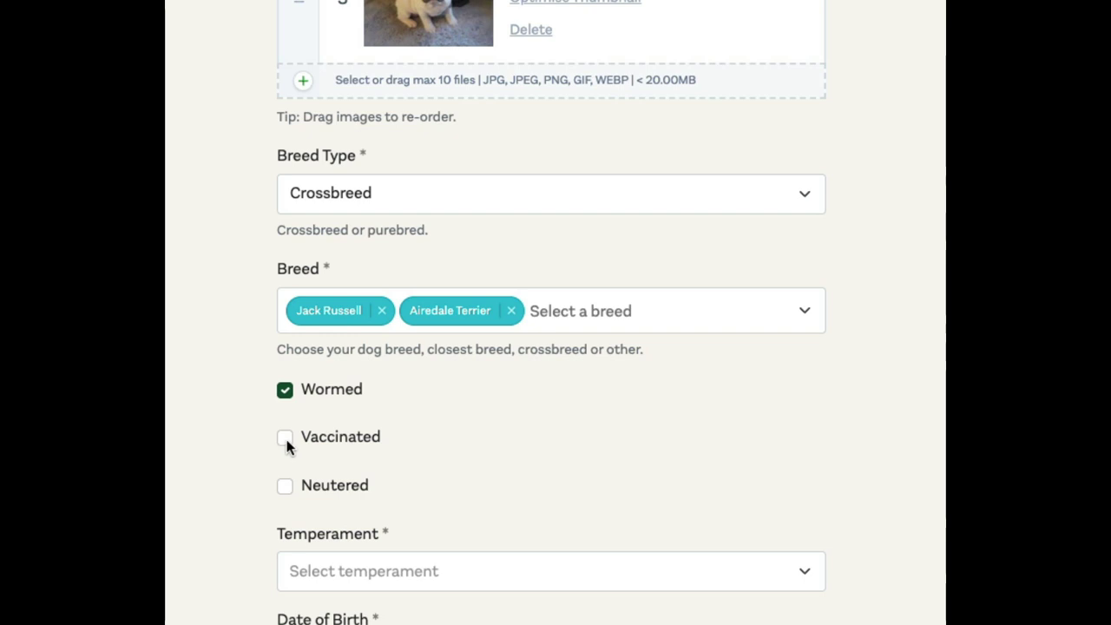
click(286, 488)
- Untick Neutered and set the temperament to Friendly
scroll(263, 429, down, 3)
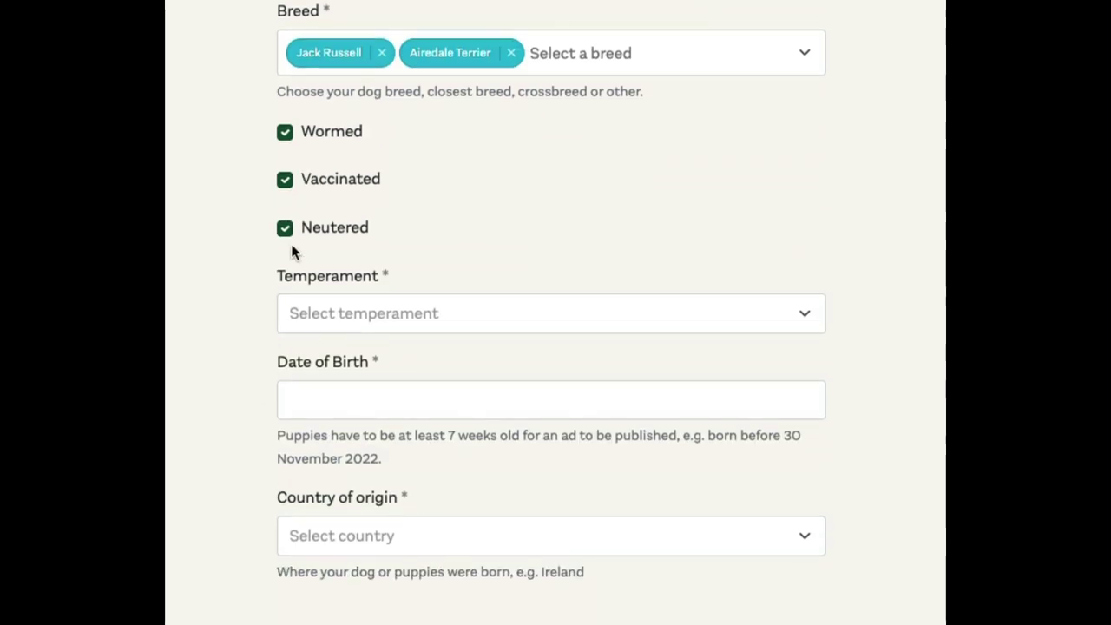
click(289, 232)
click(342, 328)
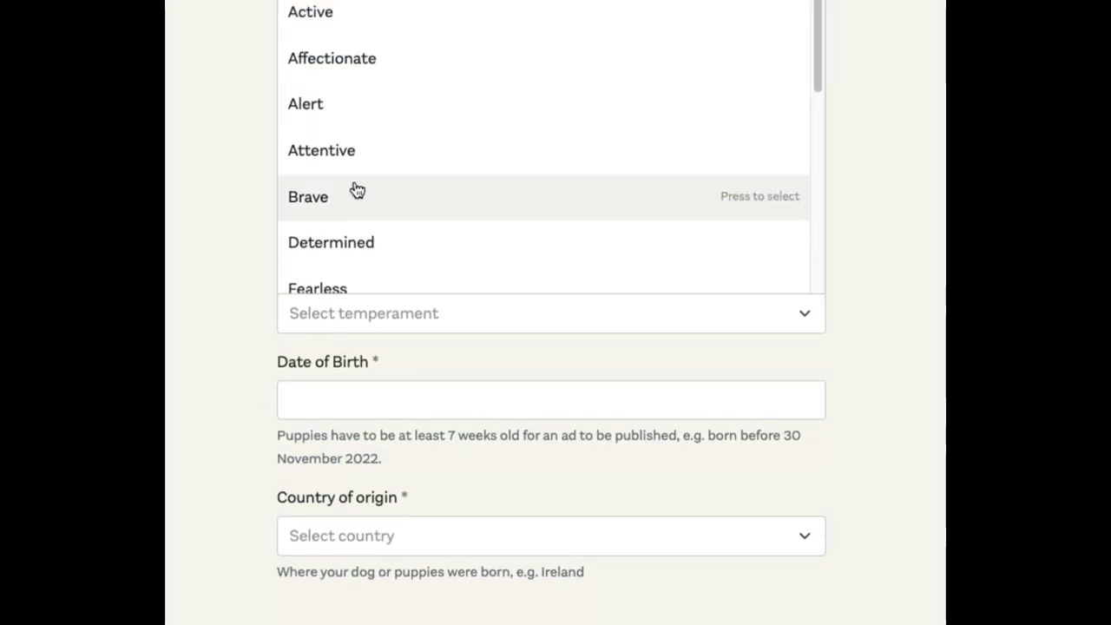
scroll(388, 173, down, 2)
click(390, 191)
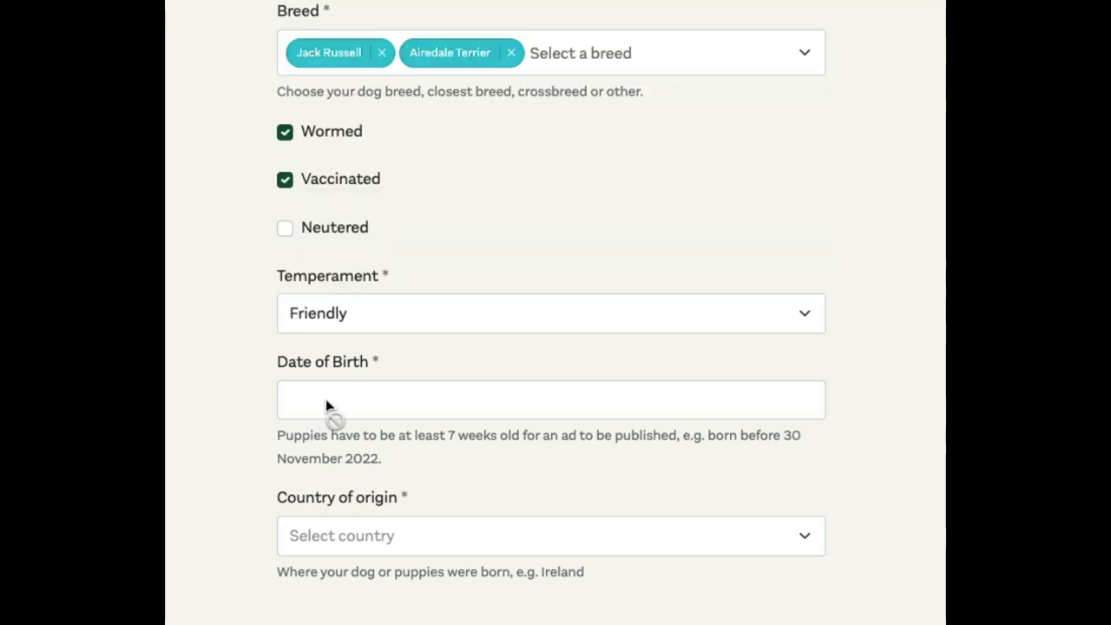
- Set date of birth to 9 November 2022 and country of origin to Ireland
click(334, 399)
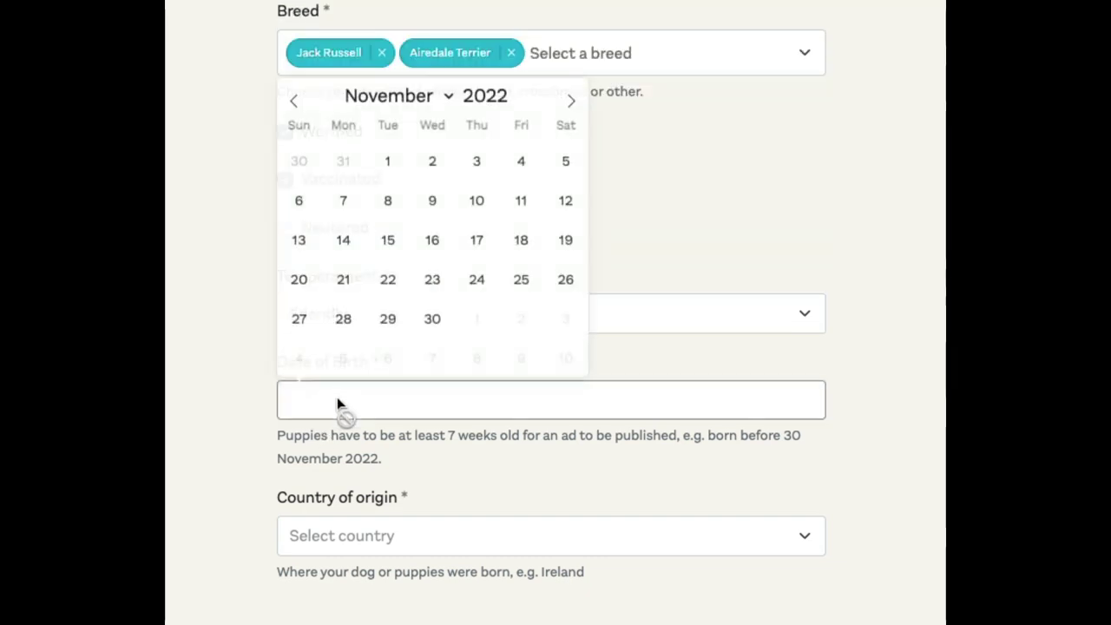
click(437, 202)
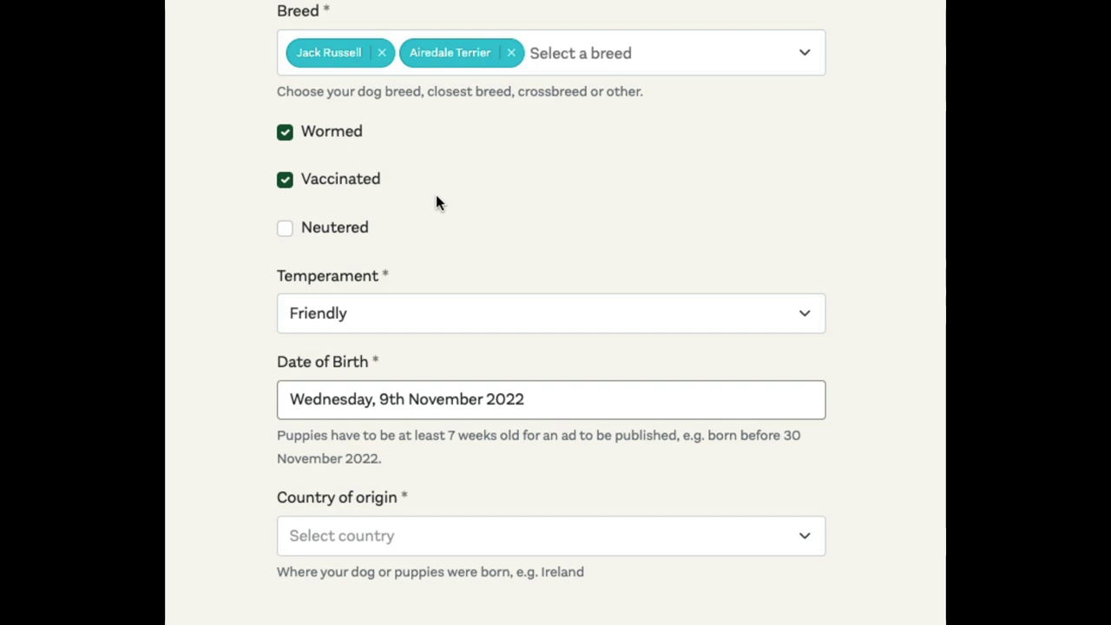
scroll(437, 517, down, 3)
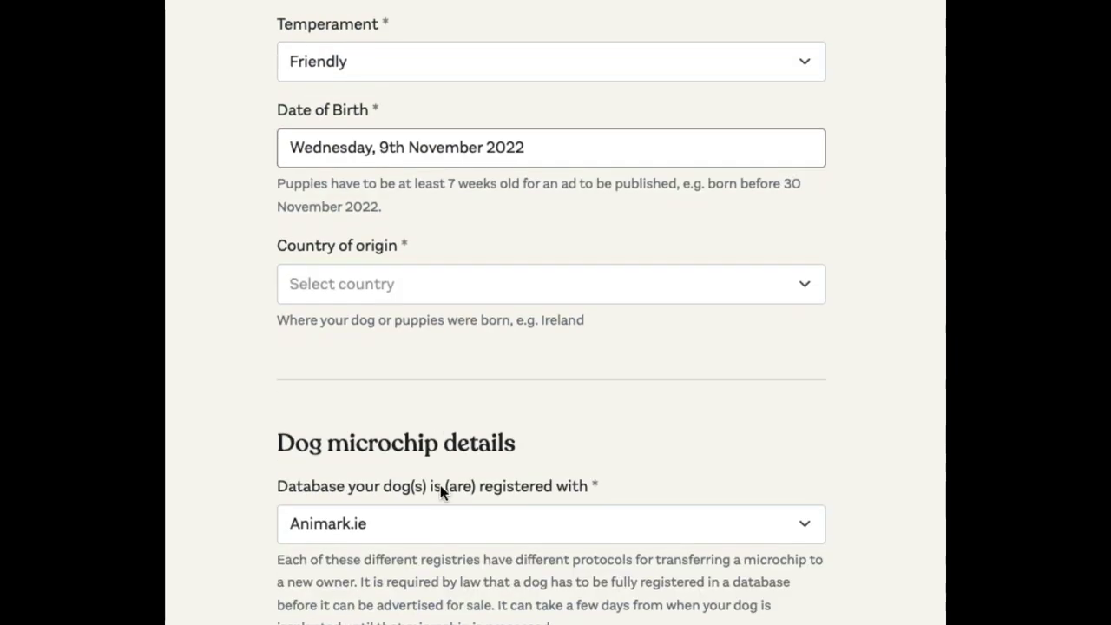
click(351, 294)
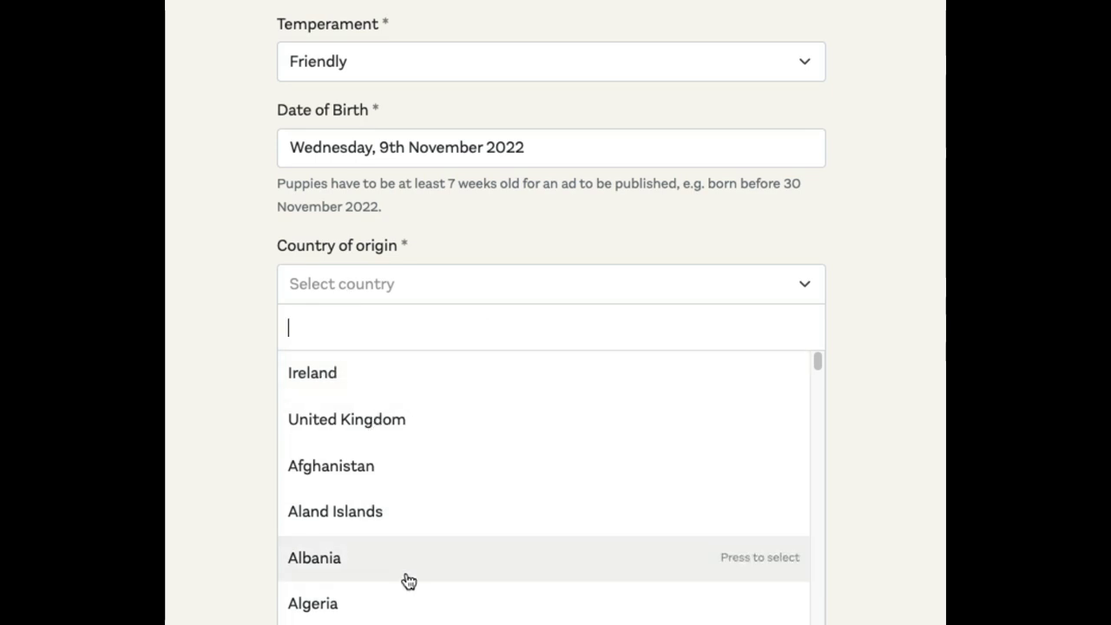
click(397, 379)
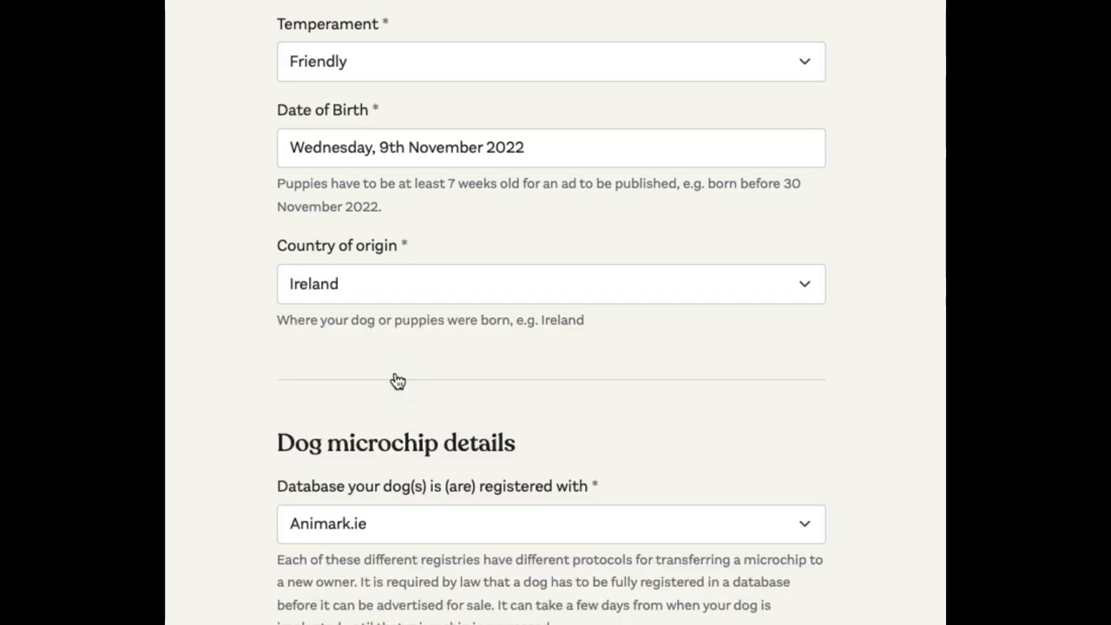
scroll(275, 495, down, 4)
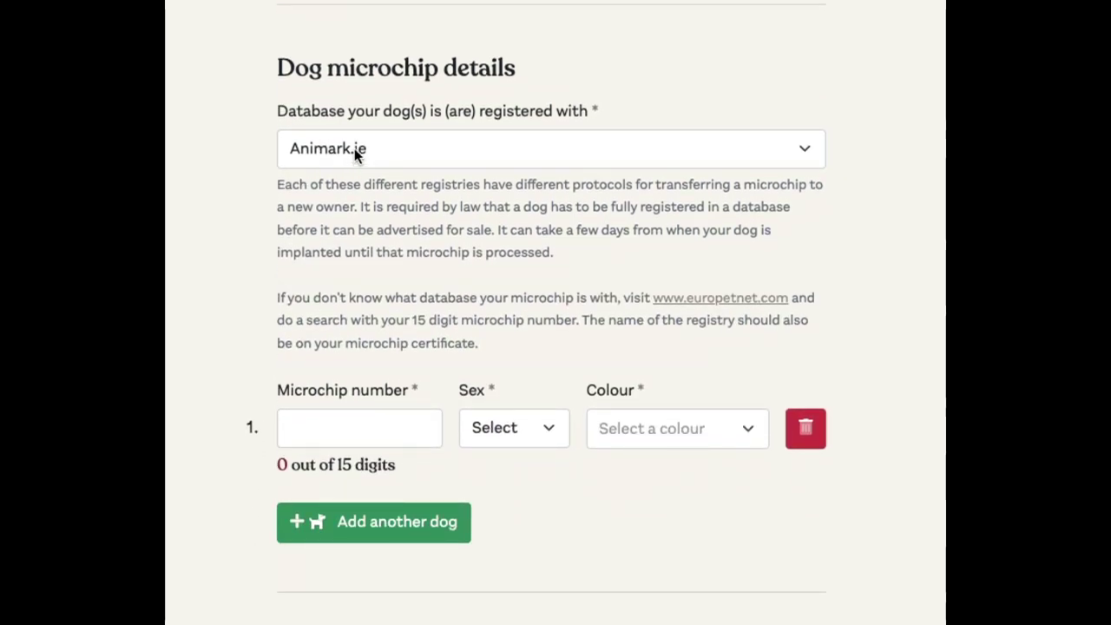
click(354, 148)
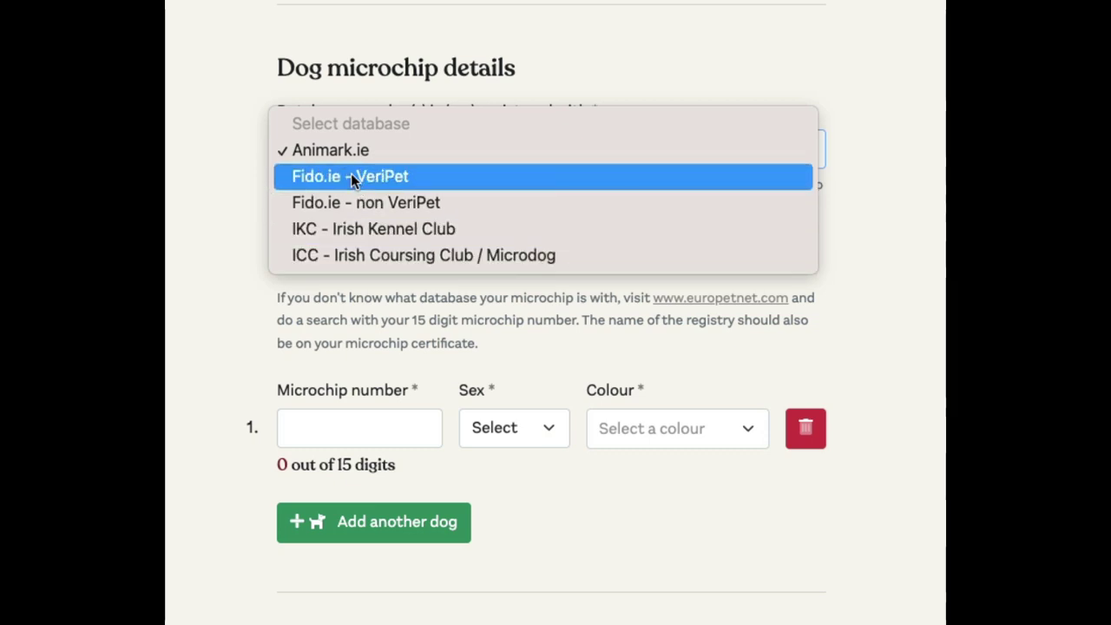
click(313, 151)
click(316, 431)
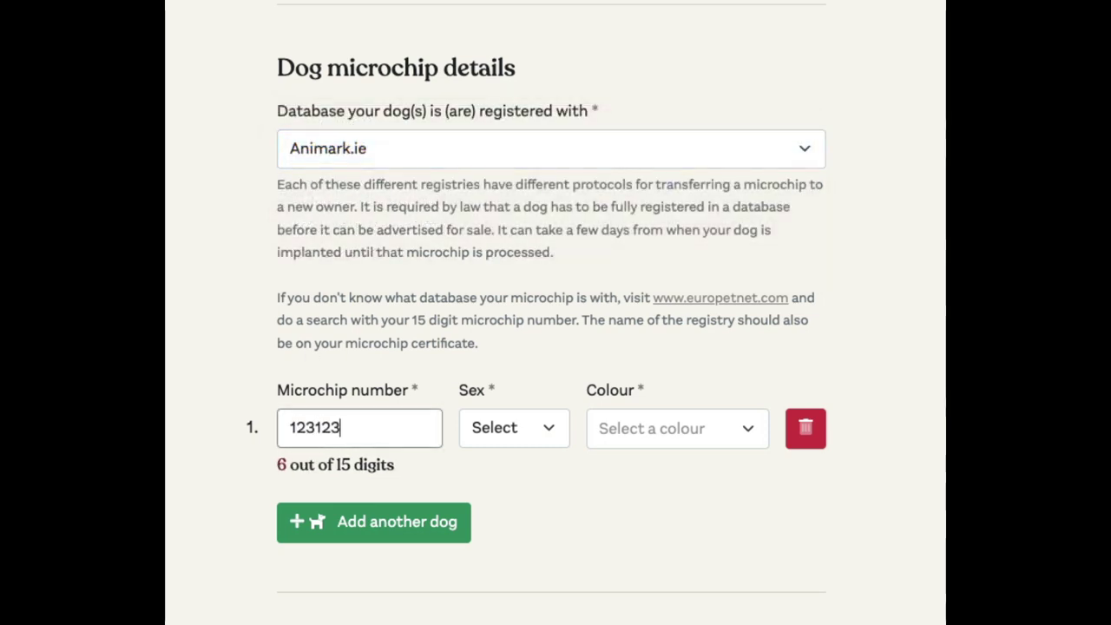
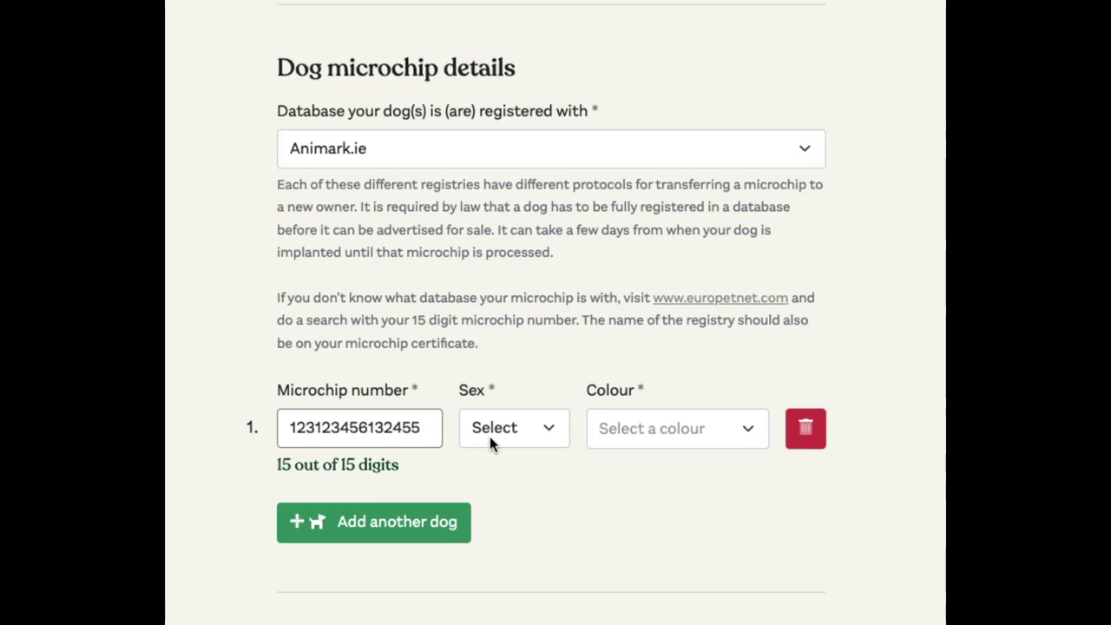
click(491, 438)
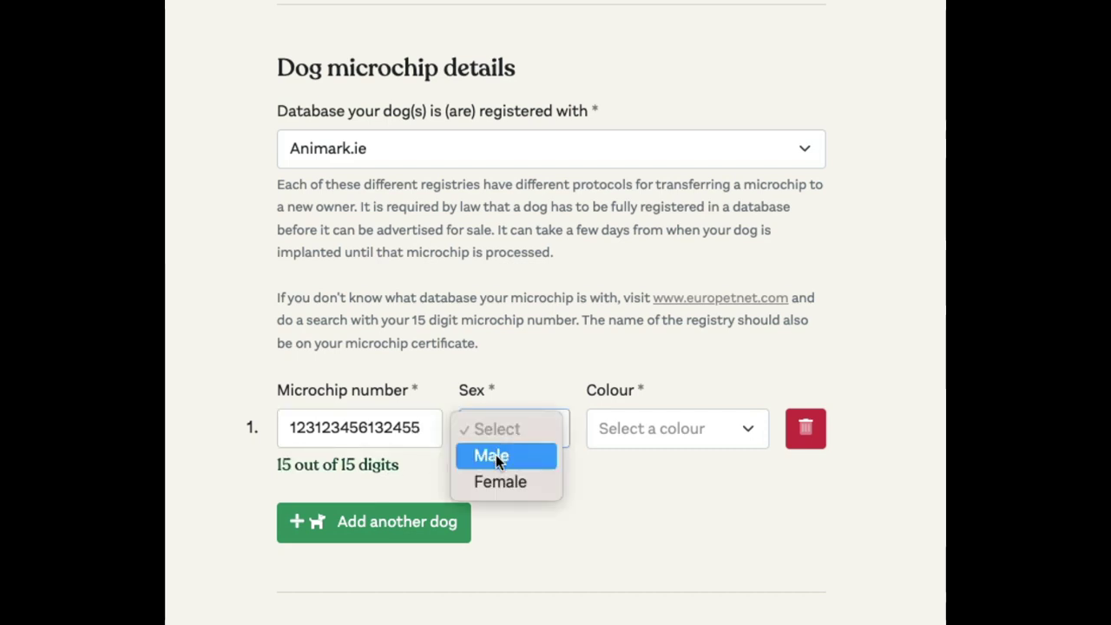
click(512, 453)
click(640, 434)
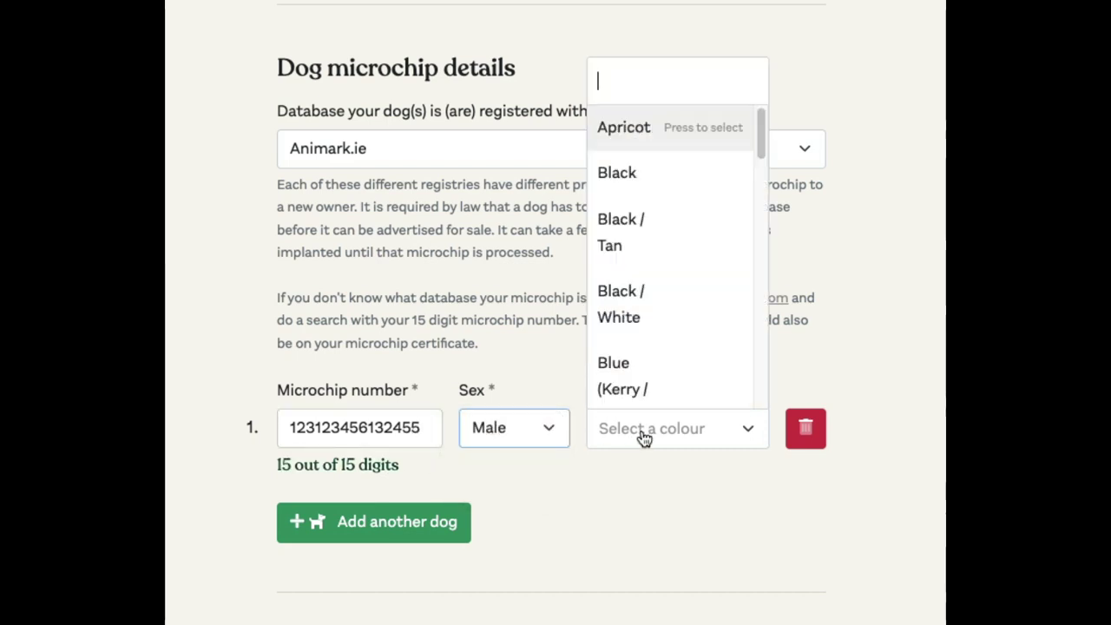
click(650, 307)
click(424, 525)
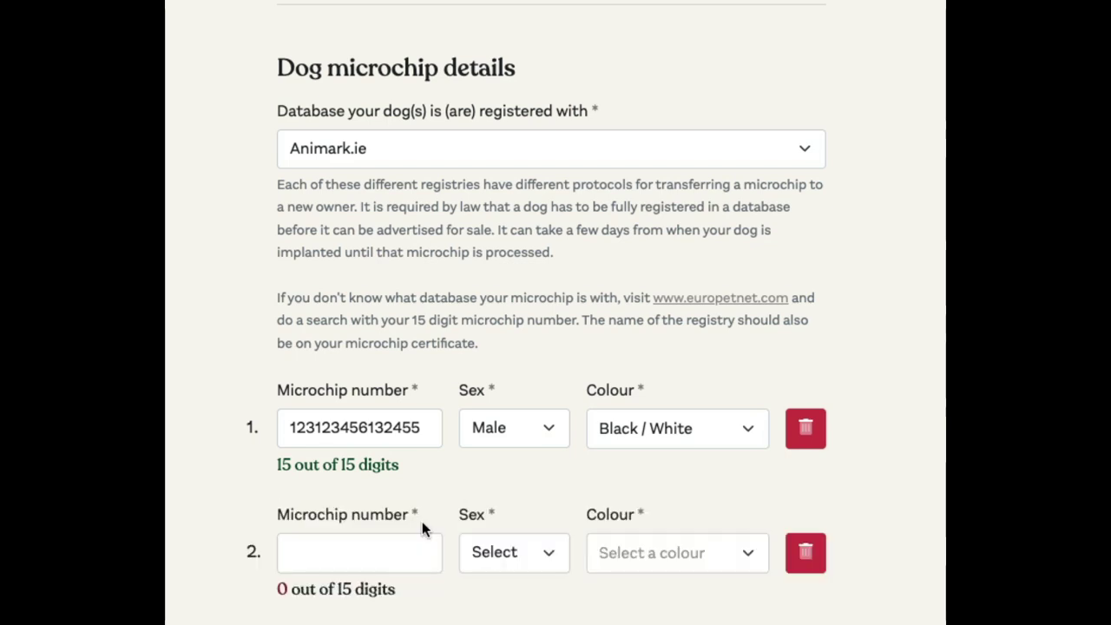
scroll(417, 512, down, 2)
click(326, 432)
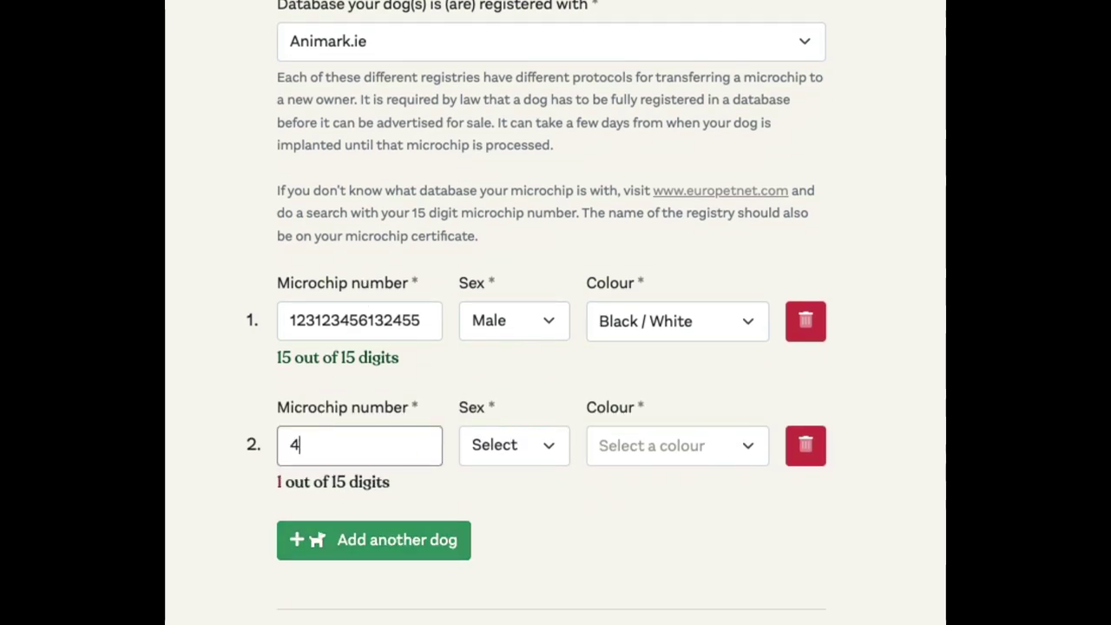
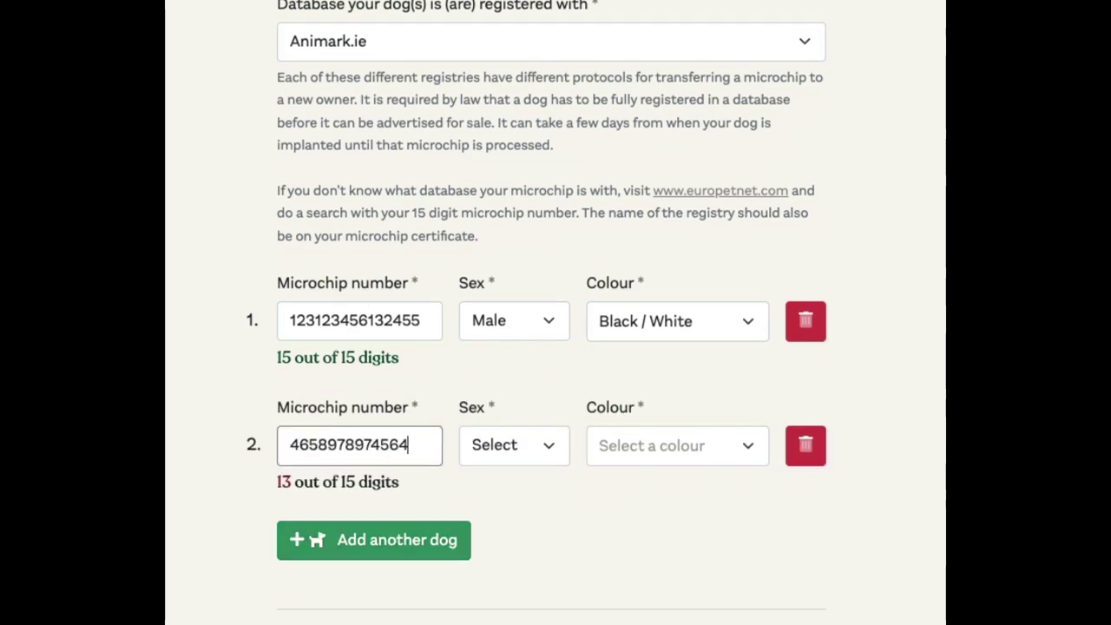
click(482, 453)
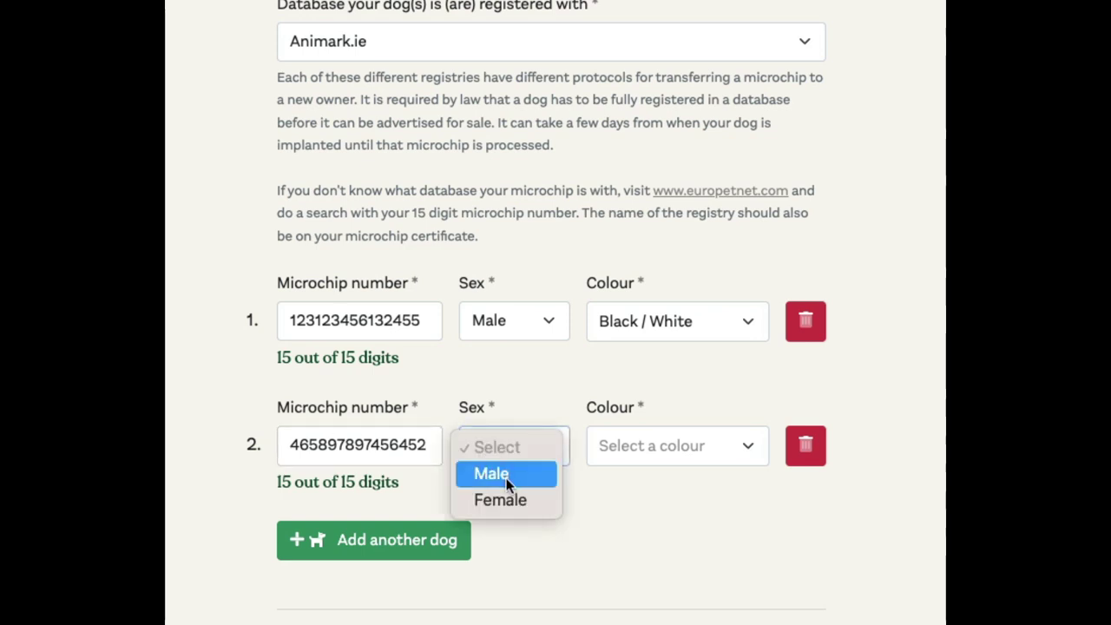
click(506, 475)
click(695, 445)
click(650, 425)
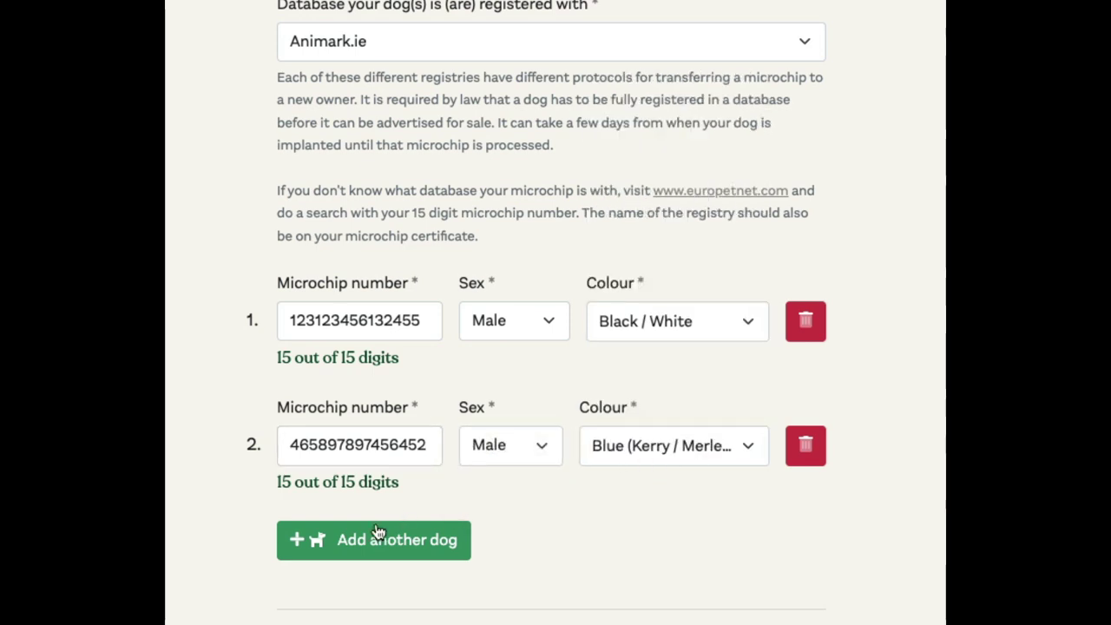
scroll(382, 534, down, 5)
scroll(376, 520, down, 1)
click(340, 233)
- Replace the placeholder 'Ad title' with 'Jack Russell Cross in Dublin'
text(Ad title)
key(Tab)
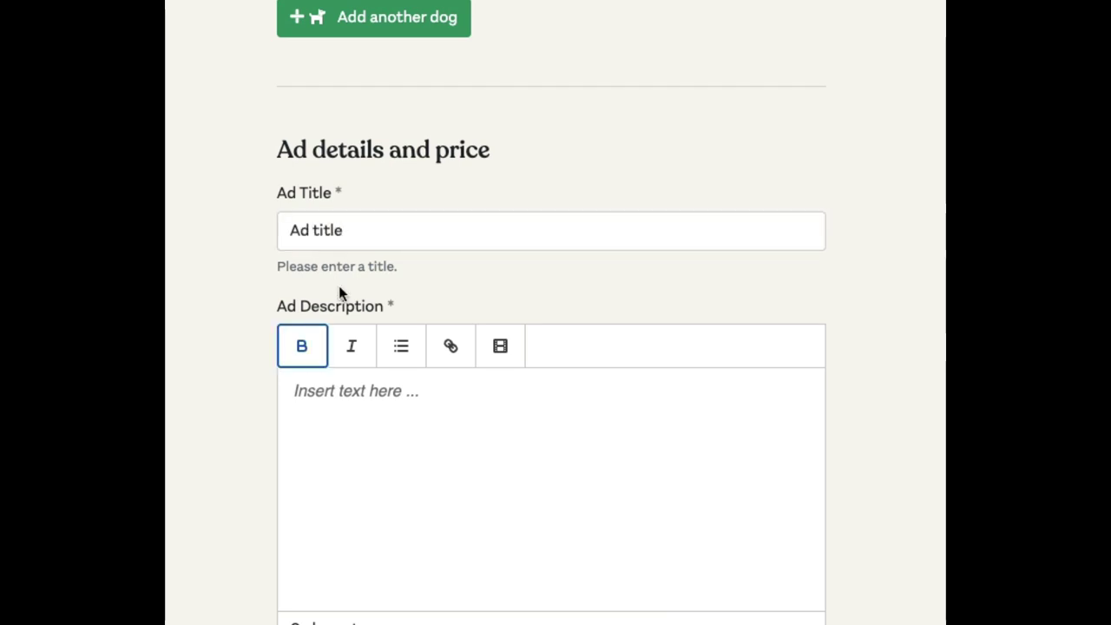
click(418, 235)
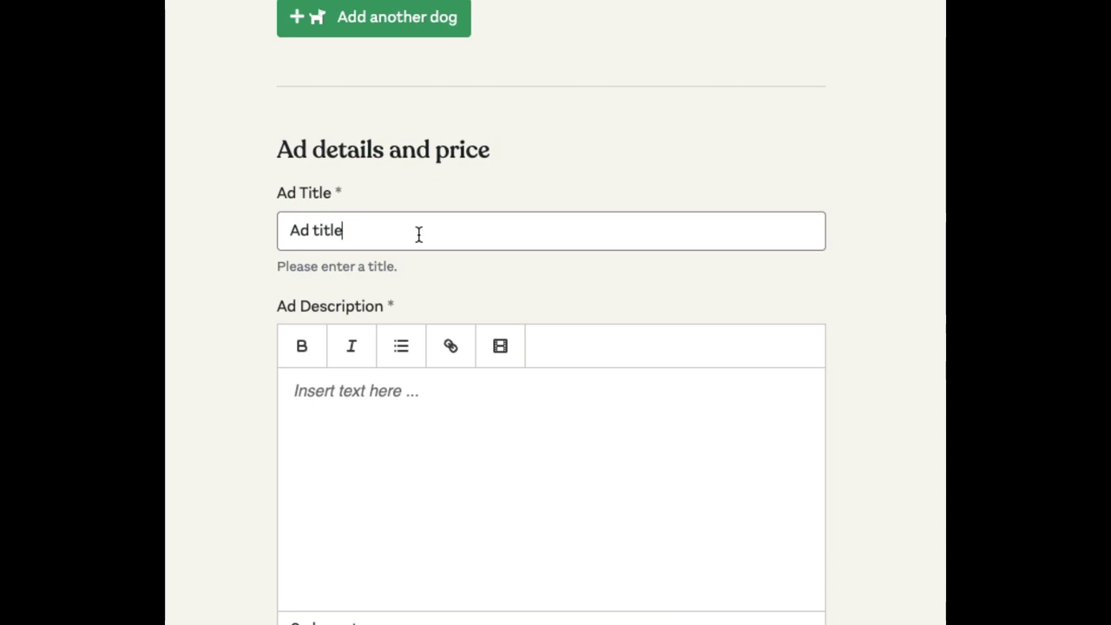
key(ctrl+a)
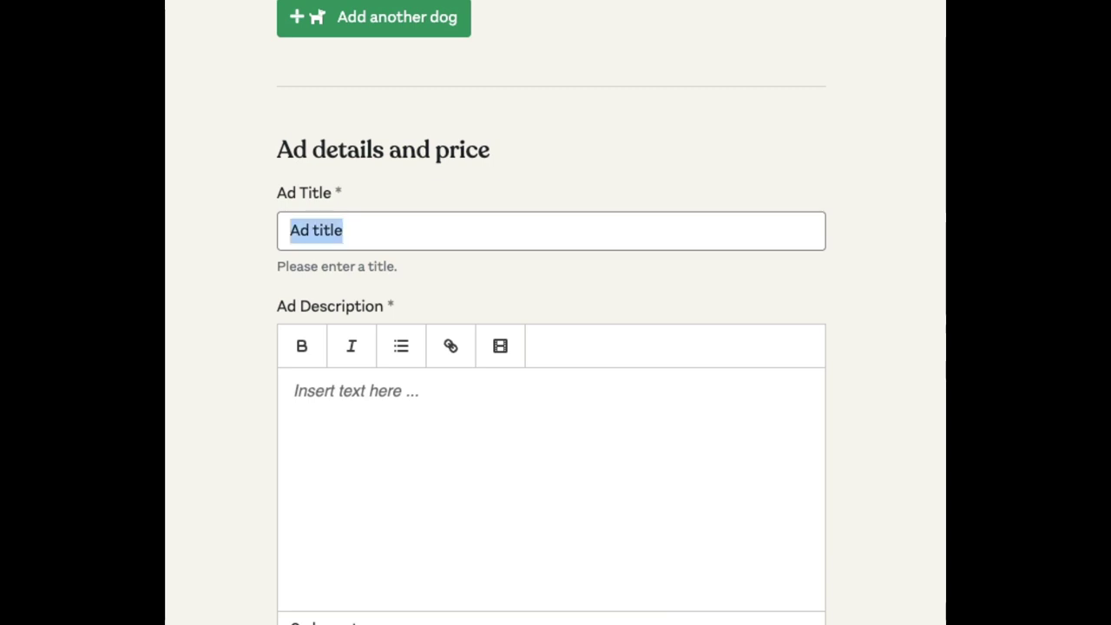
text(Jack Russle)
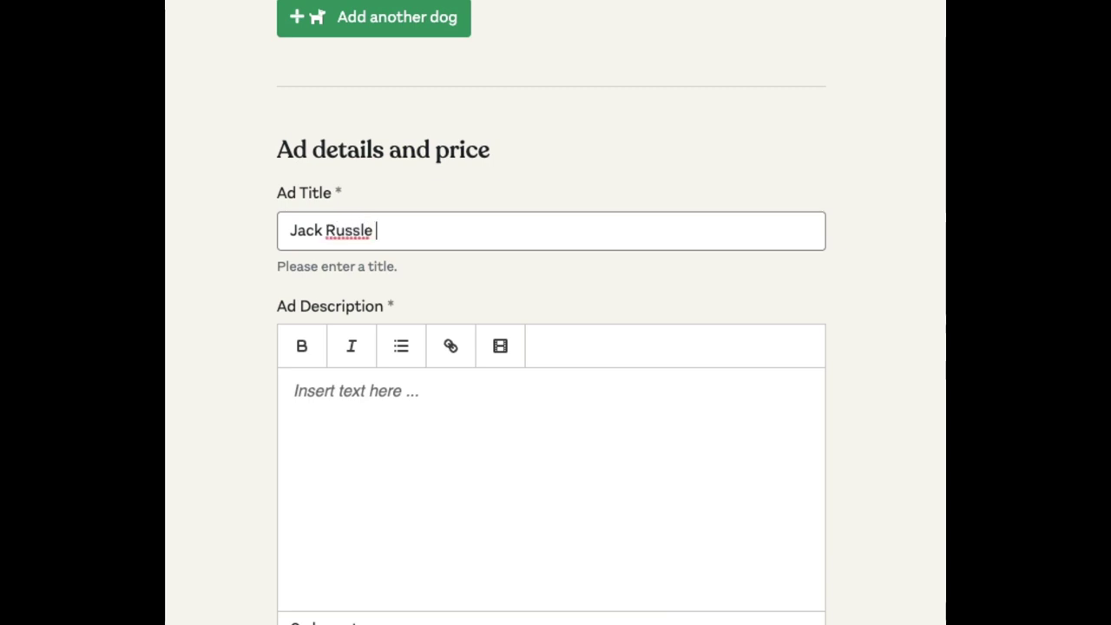
key(BackSpace)
key(BackSpace)
key(BackSpace)
text(ell Cross in Dublin)
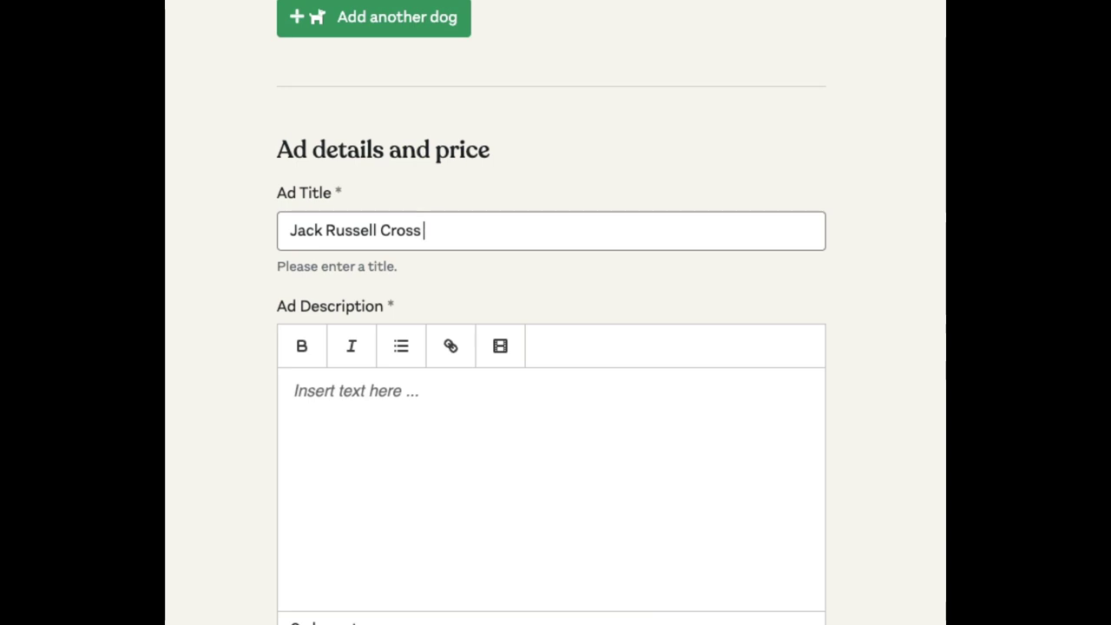
- Copy the help paragraph below the description into the description editor
click(469, 519)
scroll(468, 513, down, 3)
triple_click(451, 439)
key(ctrl+c)
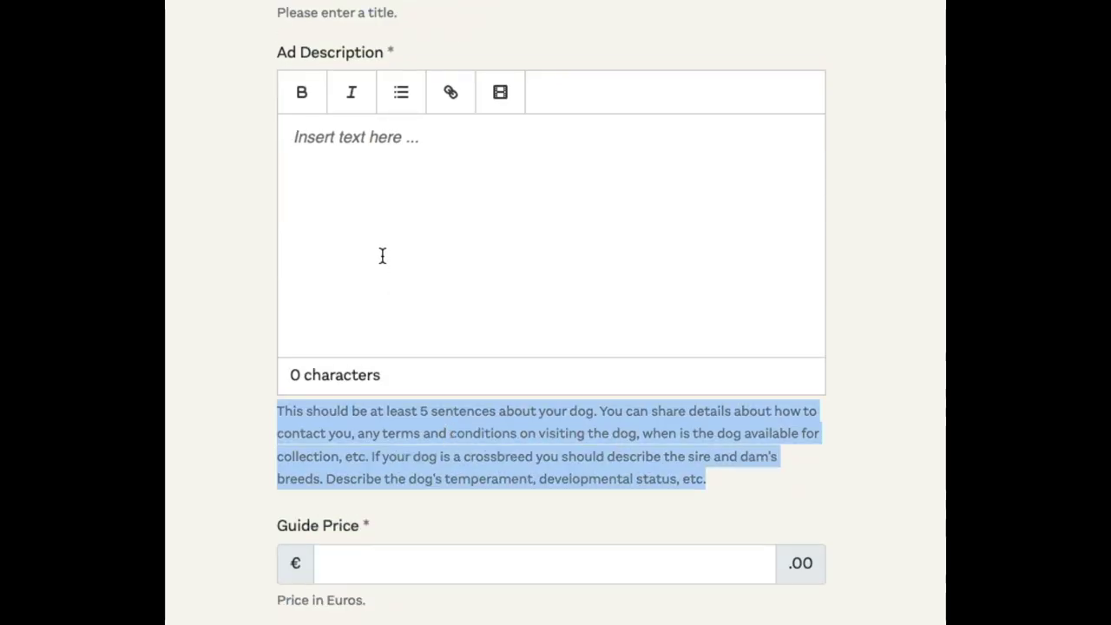
click(382, 260)
key(ctrl+v)
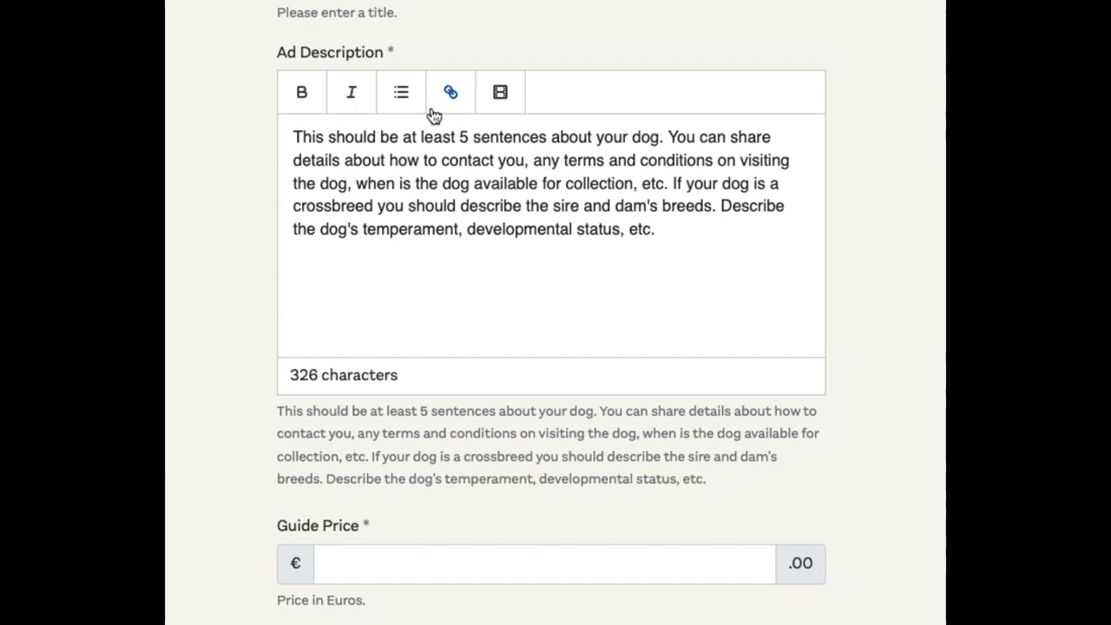
- Break the pasted text into lines and make two of them a bulleted list
key(Return)
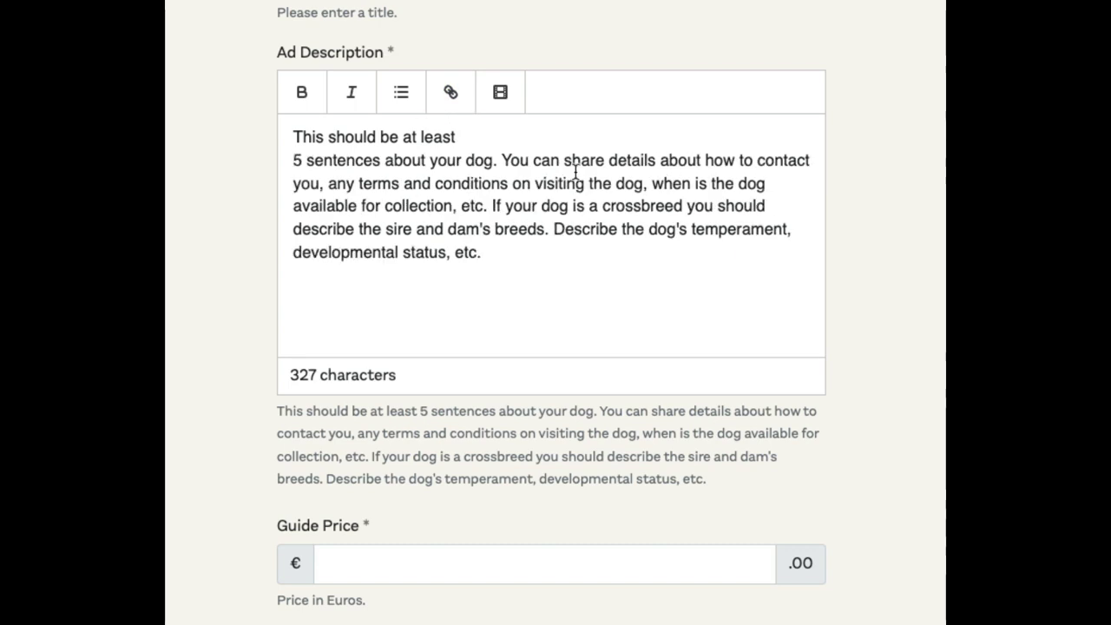
click(500, 162)
key(Return)
click(494, 183)
key(Return)
drag(493, 183, 278, 165)
click(415, 102)
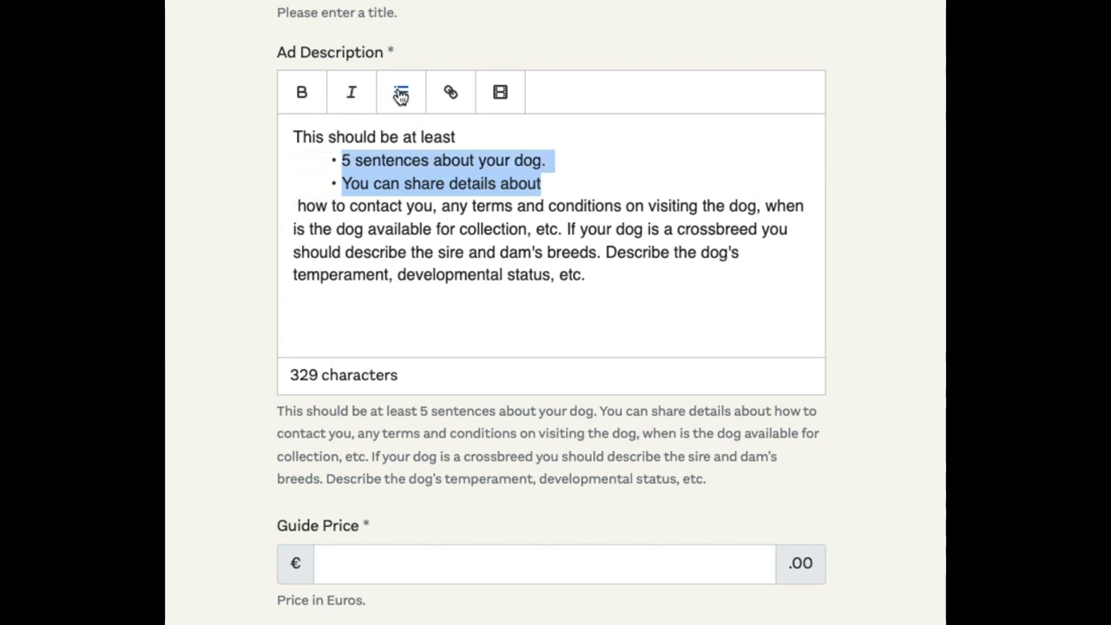
click(561, 184)
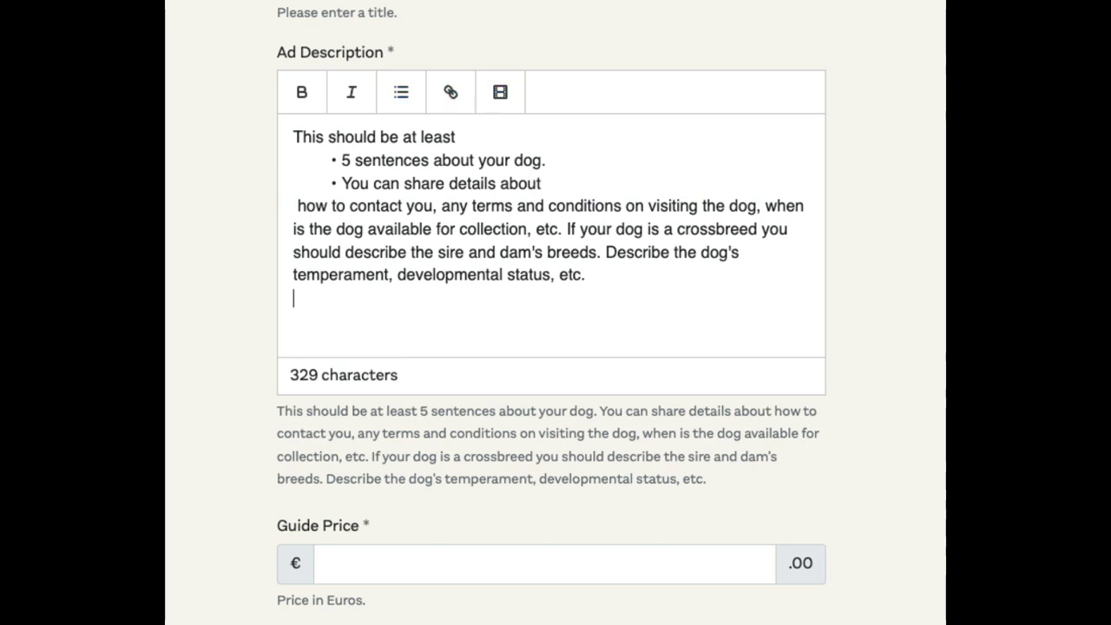
key(Return)
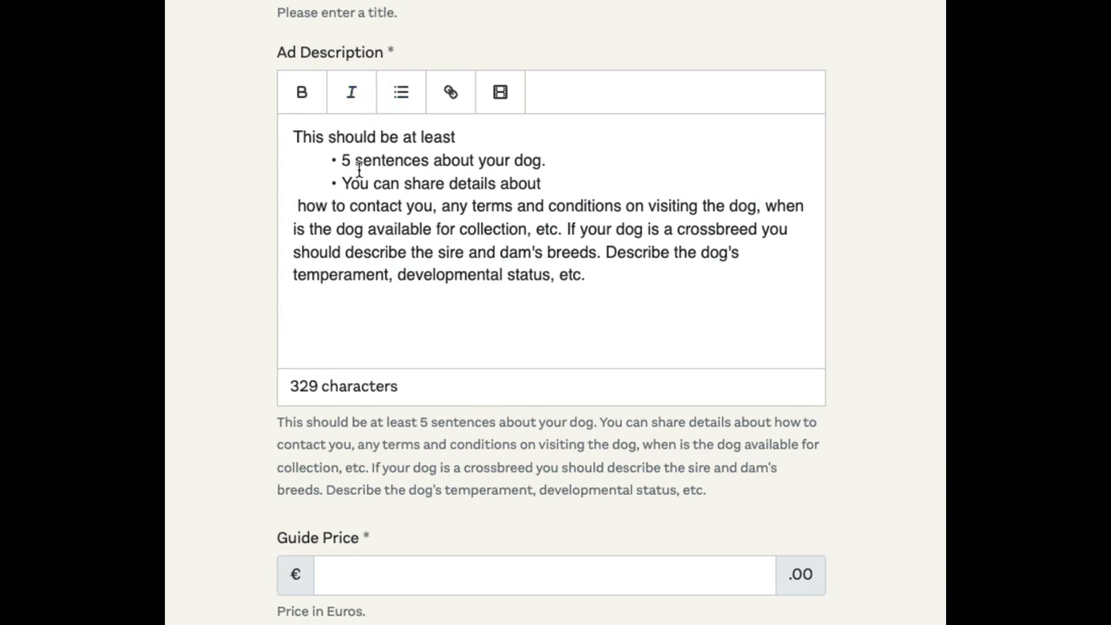
- Make 'should be' bold italic and the word 'available' bold
drag(329, 136, 399, 136)
click(344, 93)
click(304, 94)
double_click(372, 229)
click(312, 98)
scroll(194, 556, down, 3)
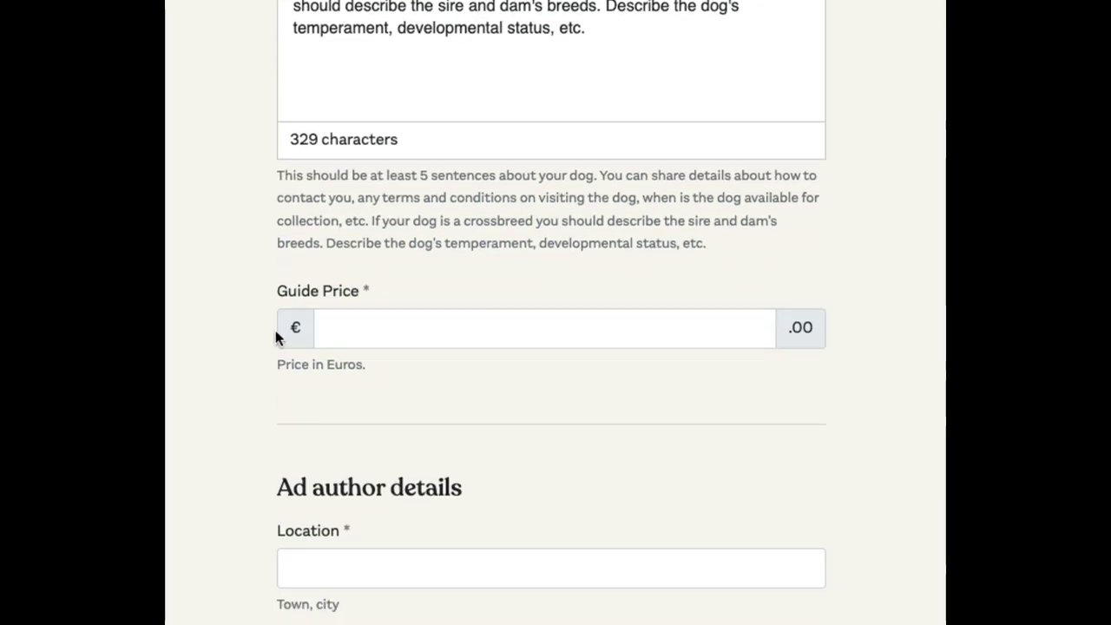
- Enter 150 as the ad's guide price
click(448, 330)
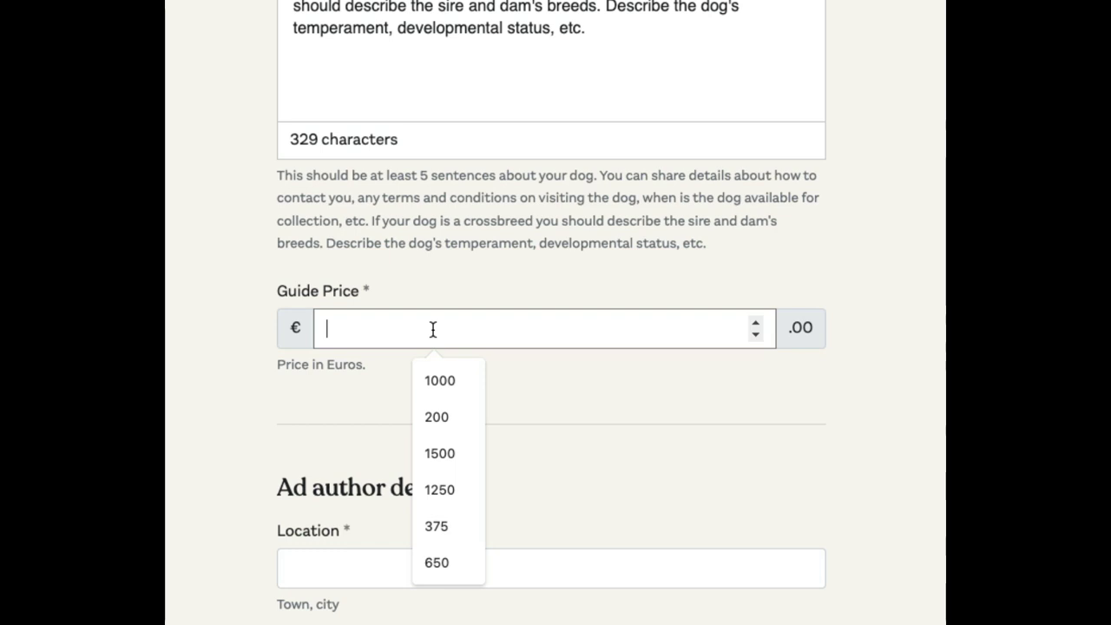
text(150)
click(338, 453)
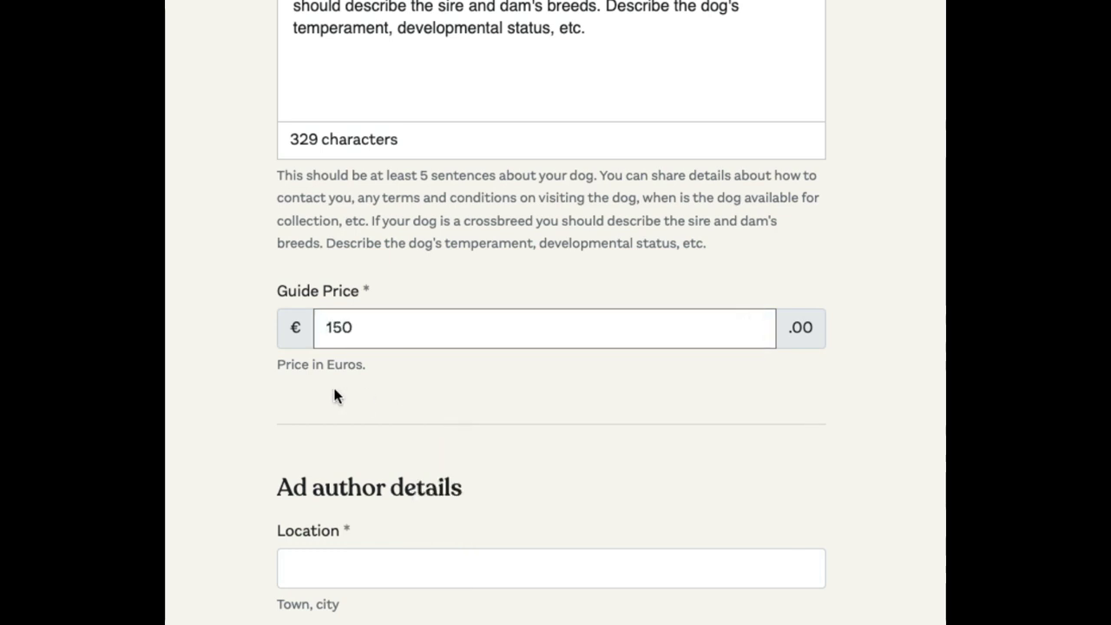
- Set the ad location to 'cork' and the county to Cork
scroll(317, 402, down, 3)
click(335, 395)
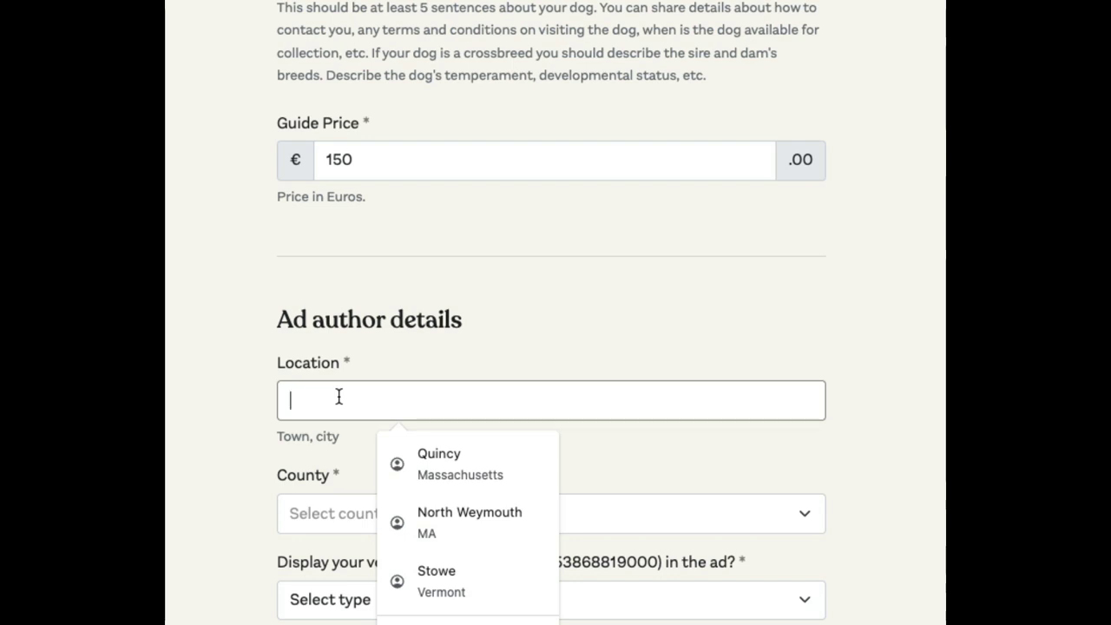
text(cork)
scroll(349, 438, down, 3)
click(362, 341)
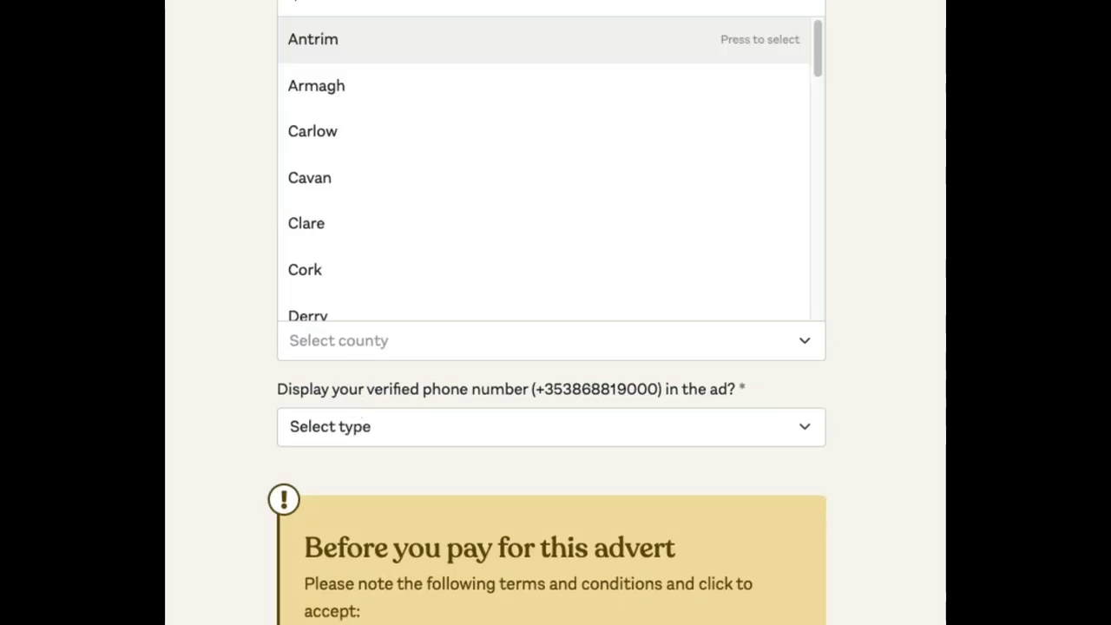
text(coprk)
click(347, 208)
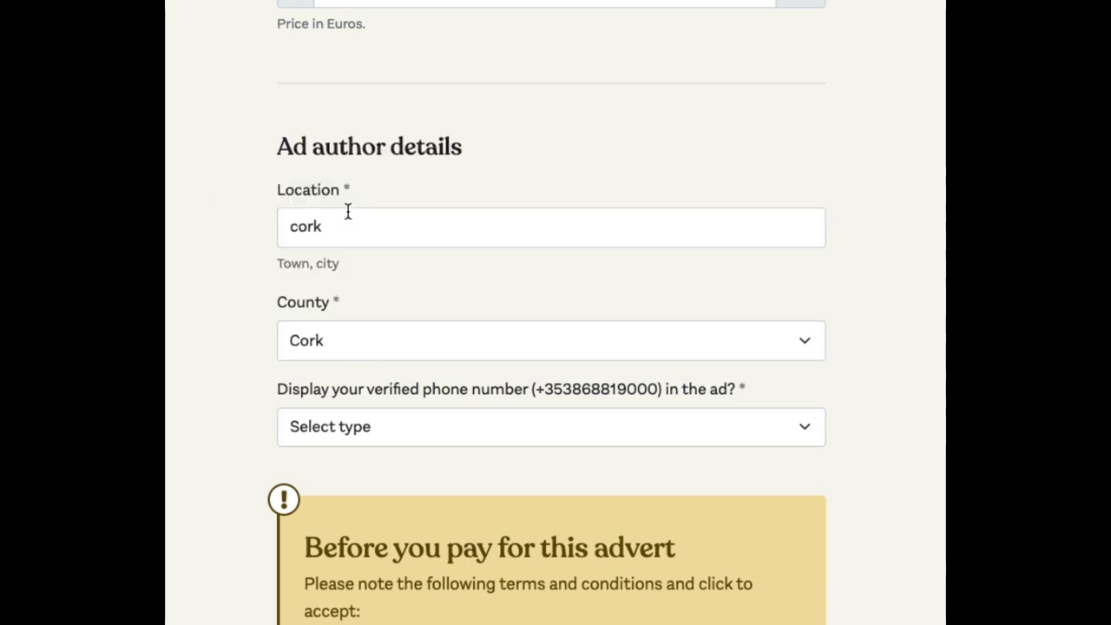
- Set the phone number display option to 'No - not at this time'
scroll(448, 380, down, 1)
click(447, 377)
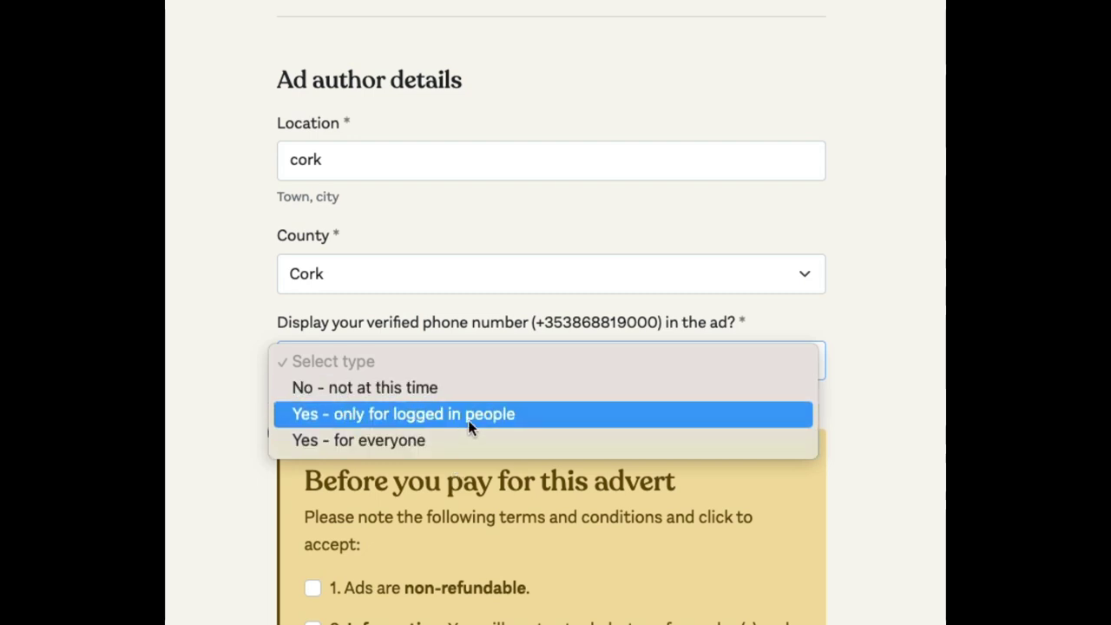
click(441, 393)
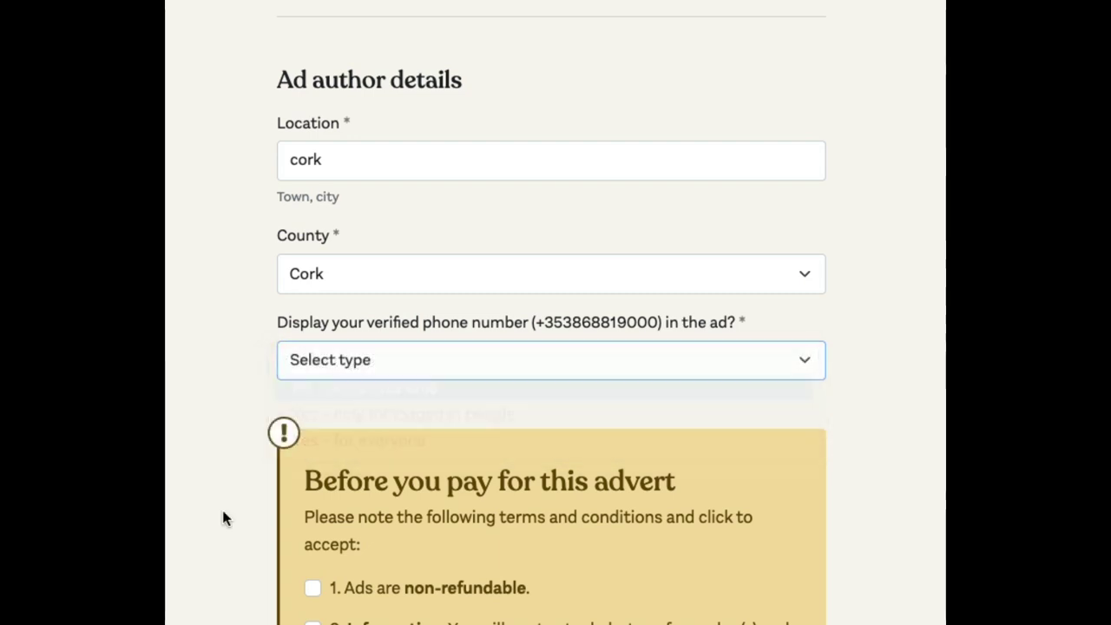
- Accept the non-refundable, Information and Ownership terms, then scroll through the remaining terms
scroll(246, 494, down, 4)
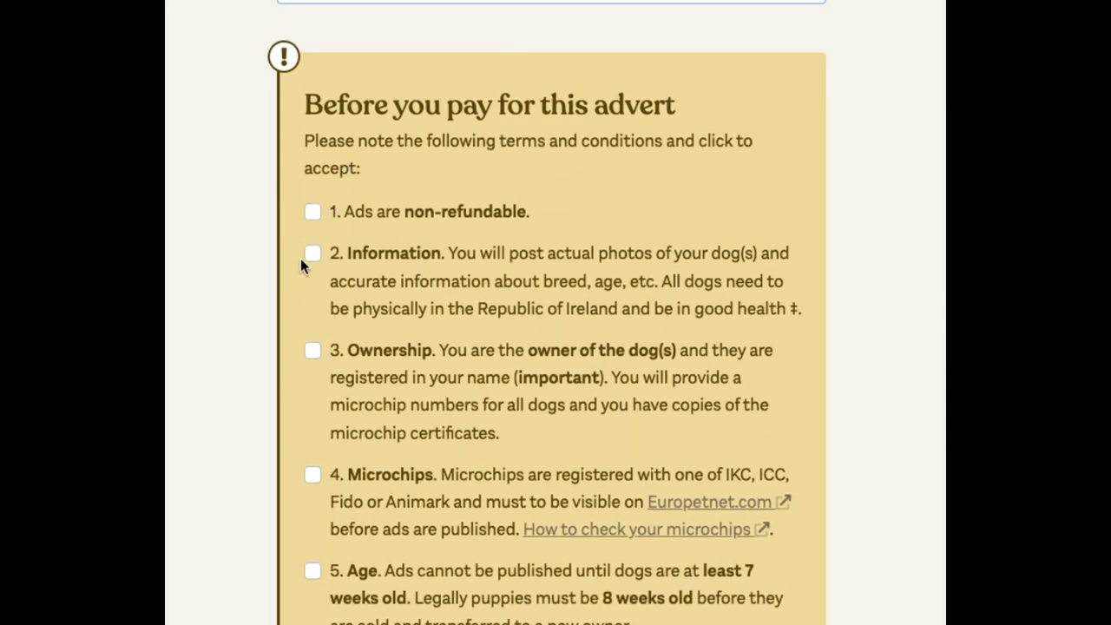
scroll(296, 366, down, 2)
click(340, 56)
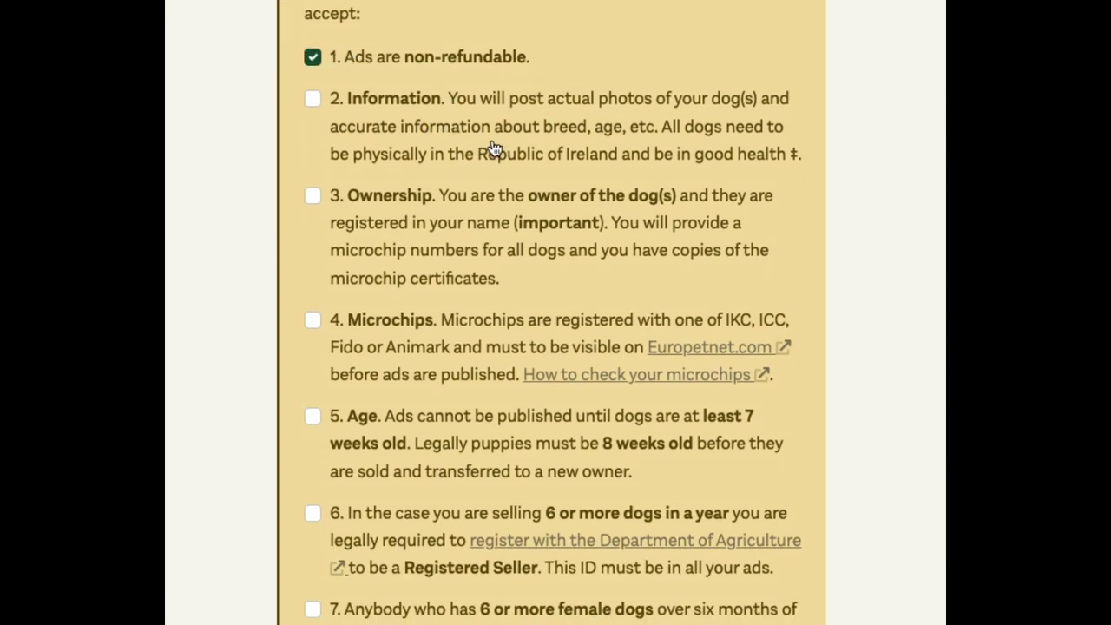
click(397, 132)
click(456, 265)
scroll(438, 356, down, 1)
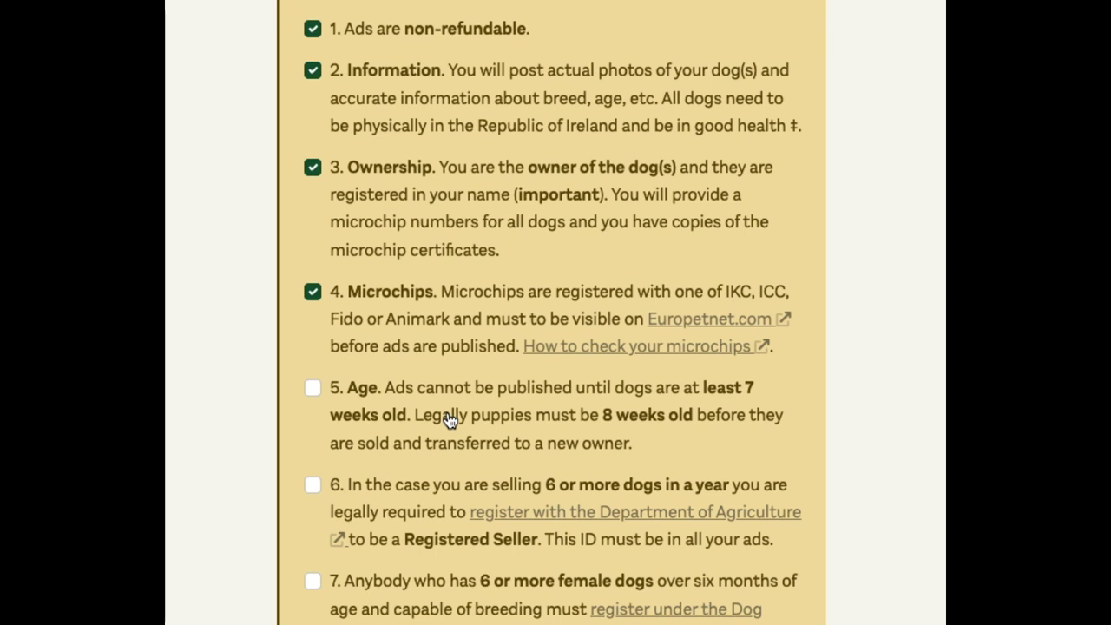
scroll(432, 423, down, 1)
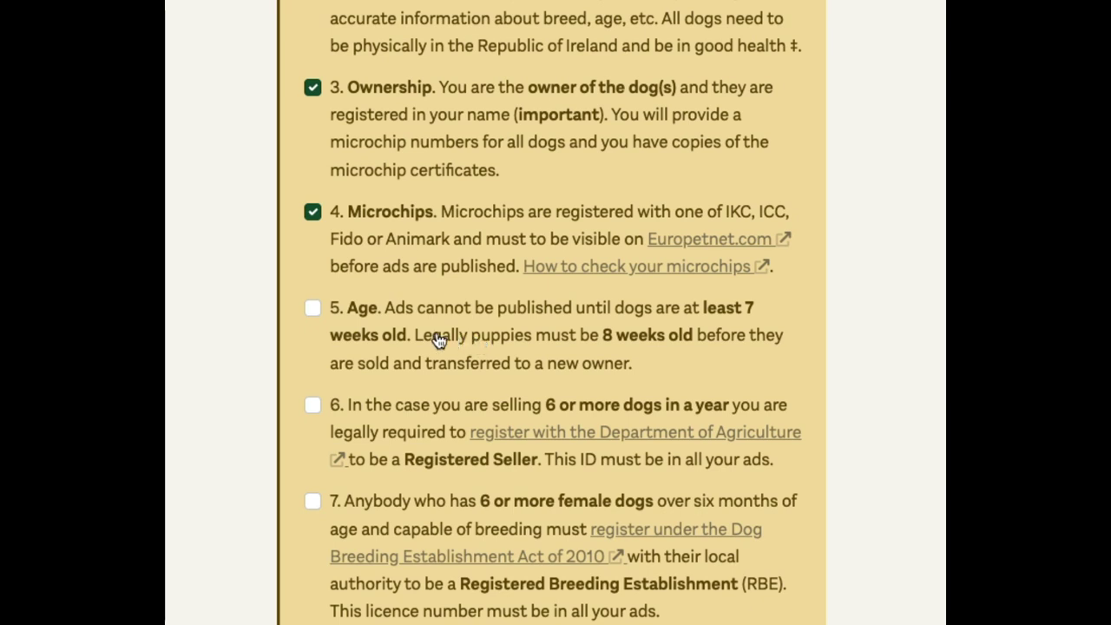
scroll(427, 415, down, 3)
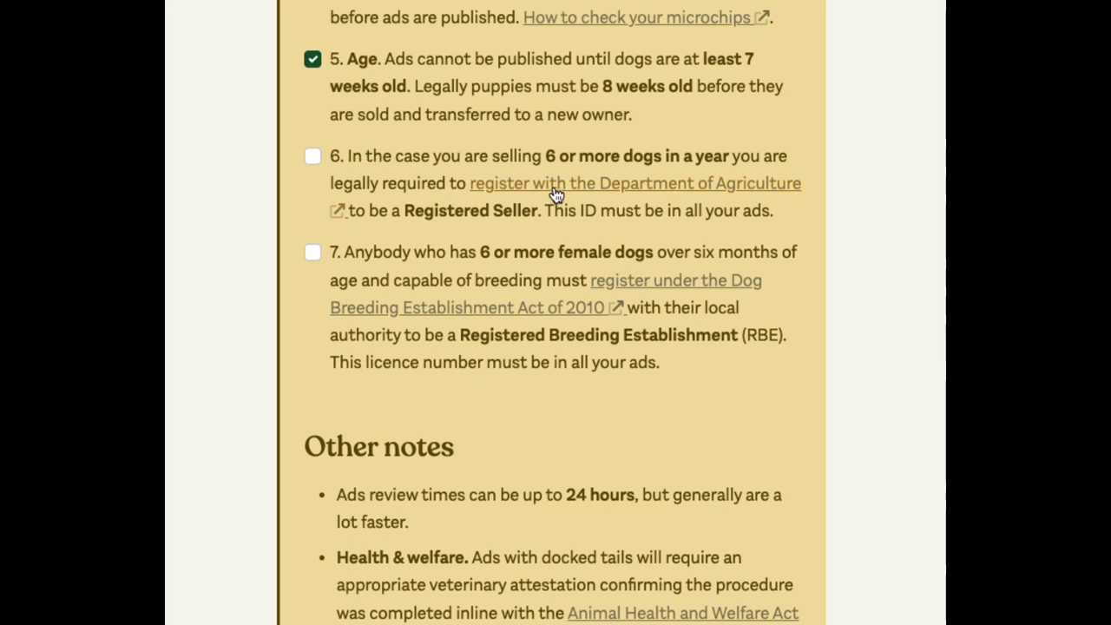
- Accept terms 6 and 7 and the final terms acknowledgement, then save the ad as a draft
click(408, 161)
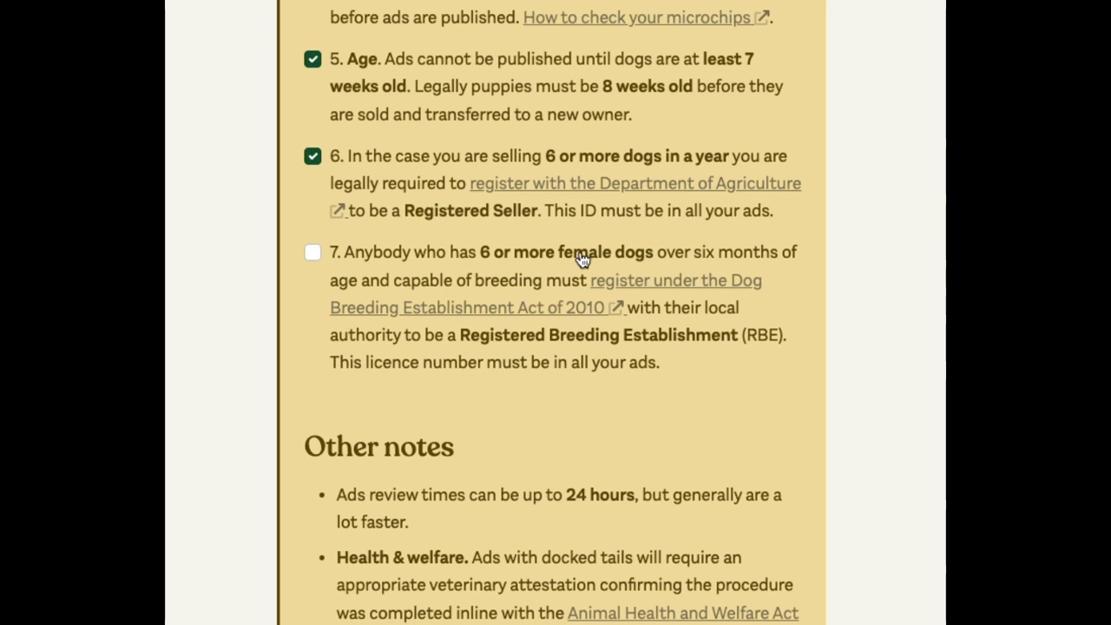
click(429, 285)
scroll(464, 418, down, 1)
scroll(443, 447, down, 4)
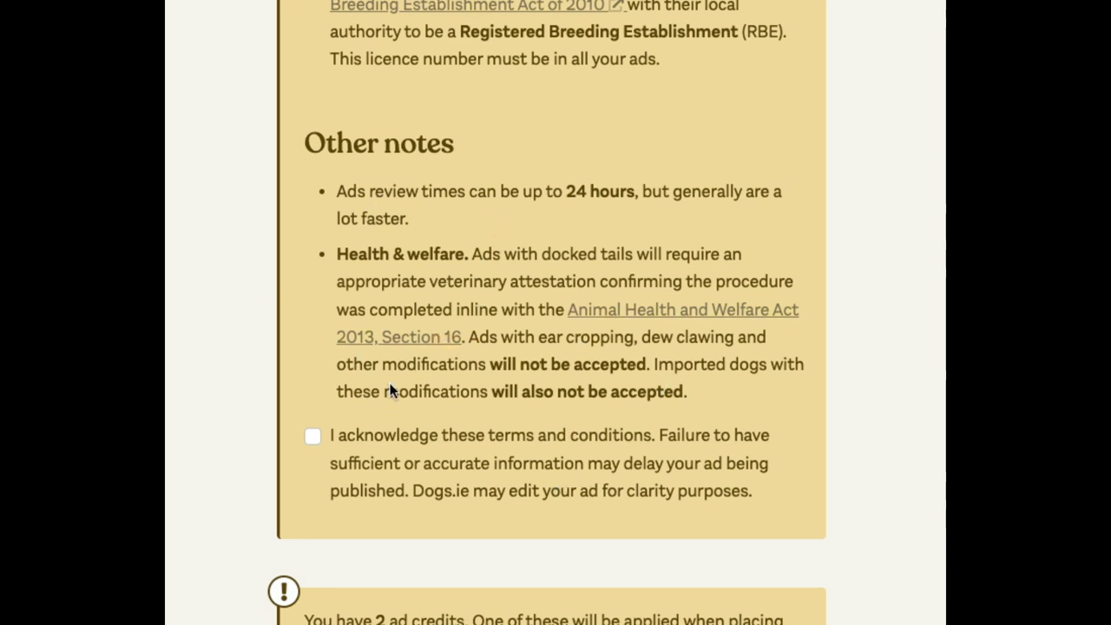
scroll(362, 413, down, 3)
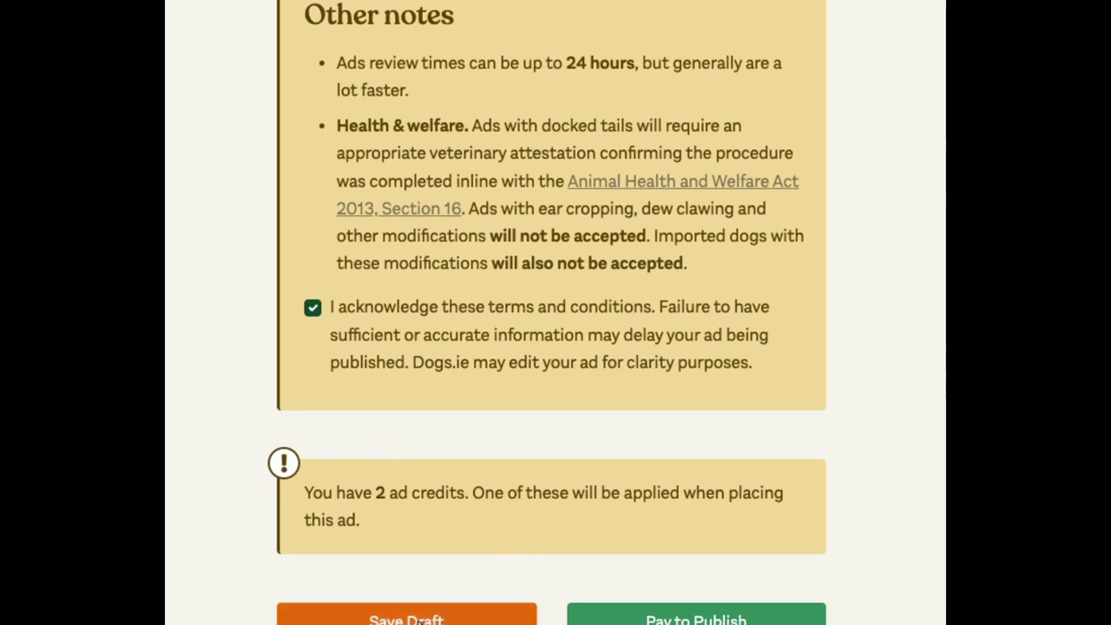
click(414, 620)
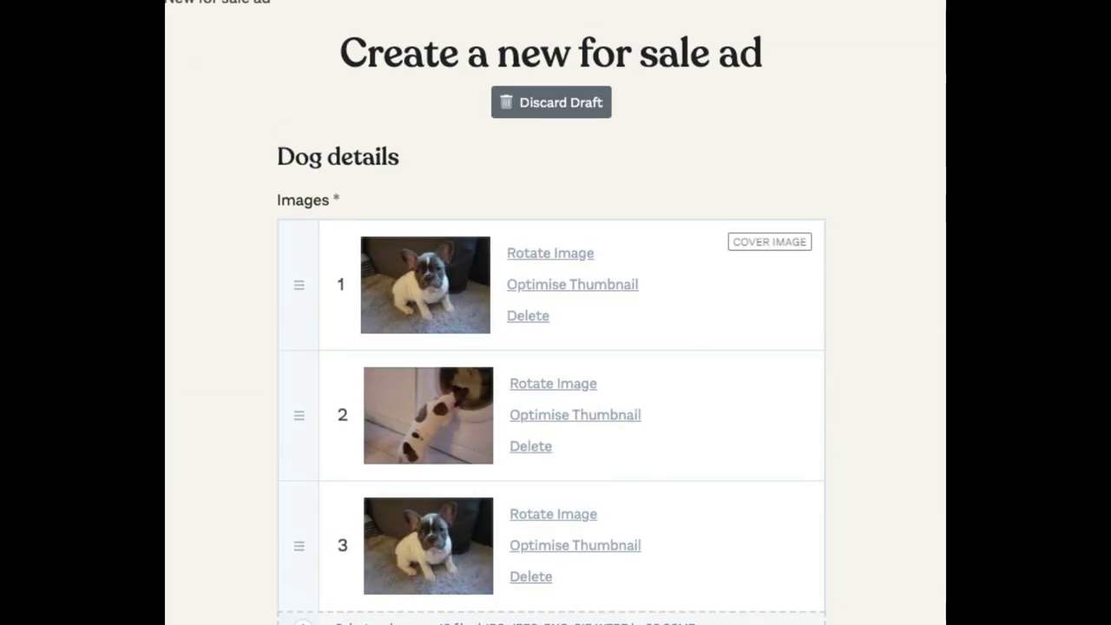
- Rotate image 2, the puppy by the washing machine, one turn clockwise
scroll(179, 258, down, 2)
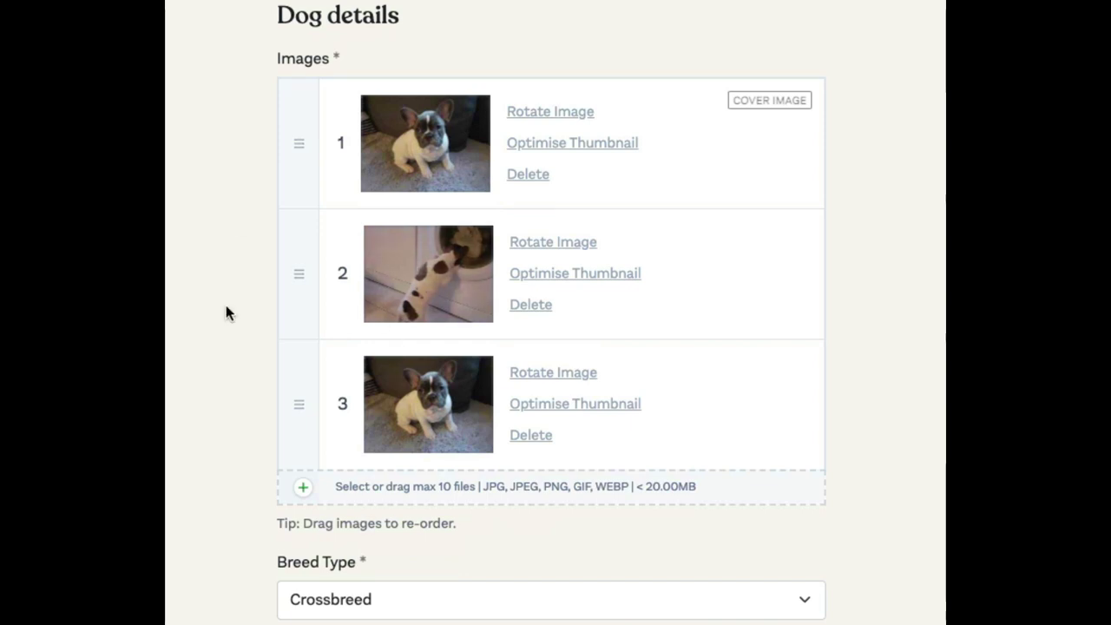
click(530, 116)
click(545, 252)
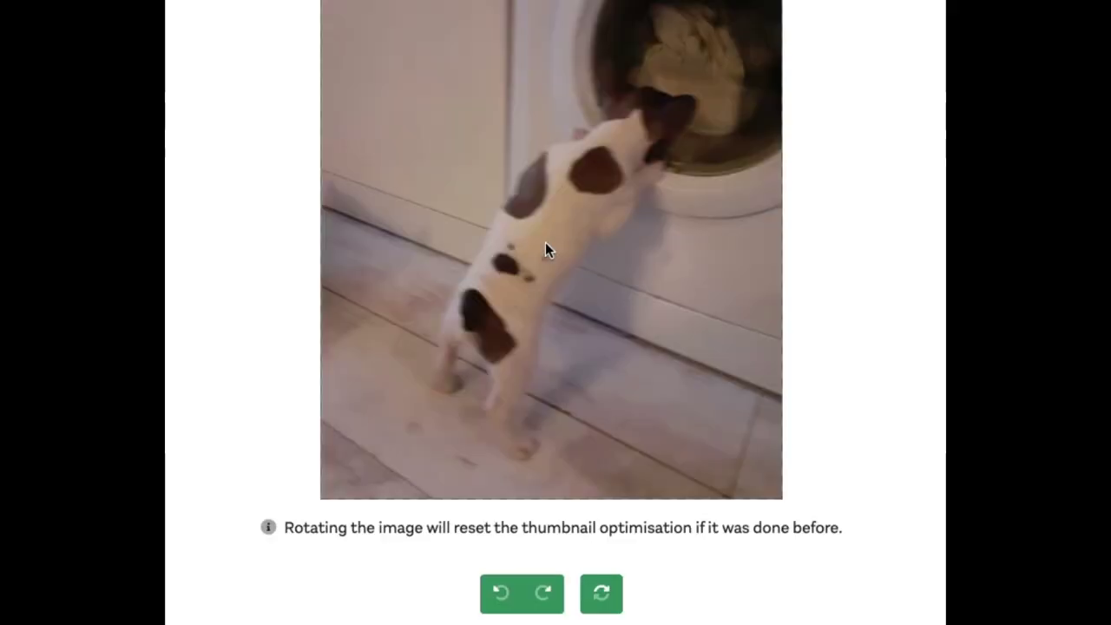
click(544, 594)
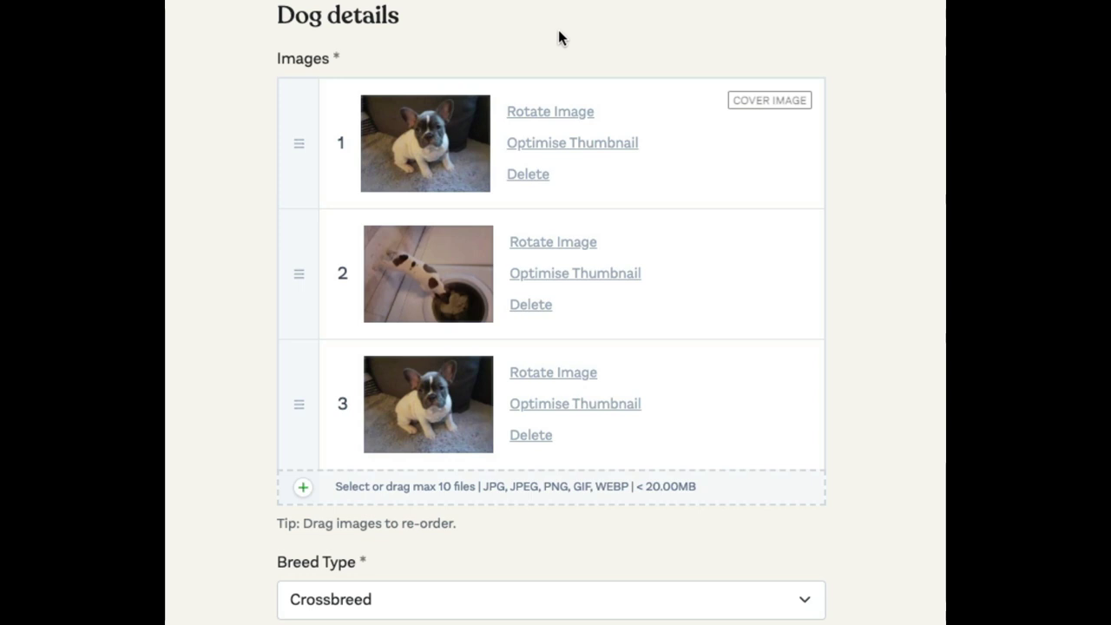
- Crop image 1's thumbnail tighter and higher around the sitting French bulldog puppy, and save it
click(570, 142)
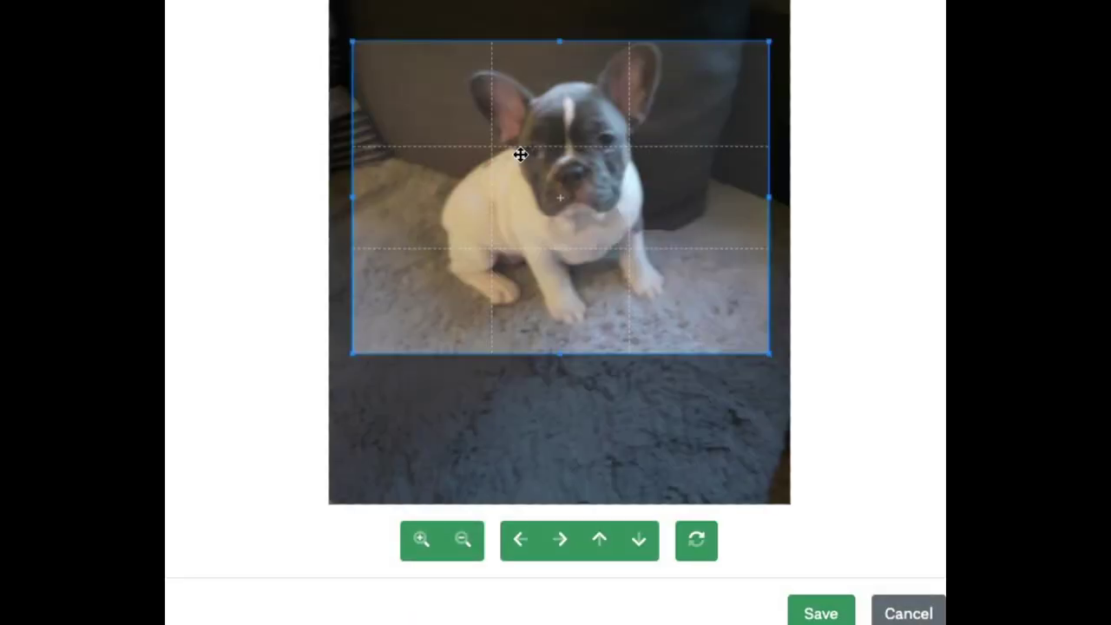
drag(354, 353, 432, 290)
drag(596, 182, 557, 173)
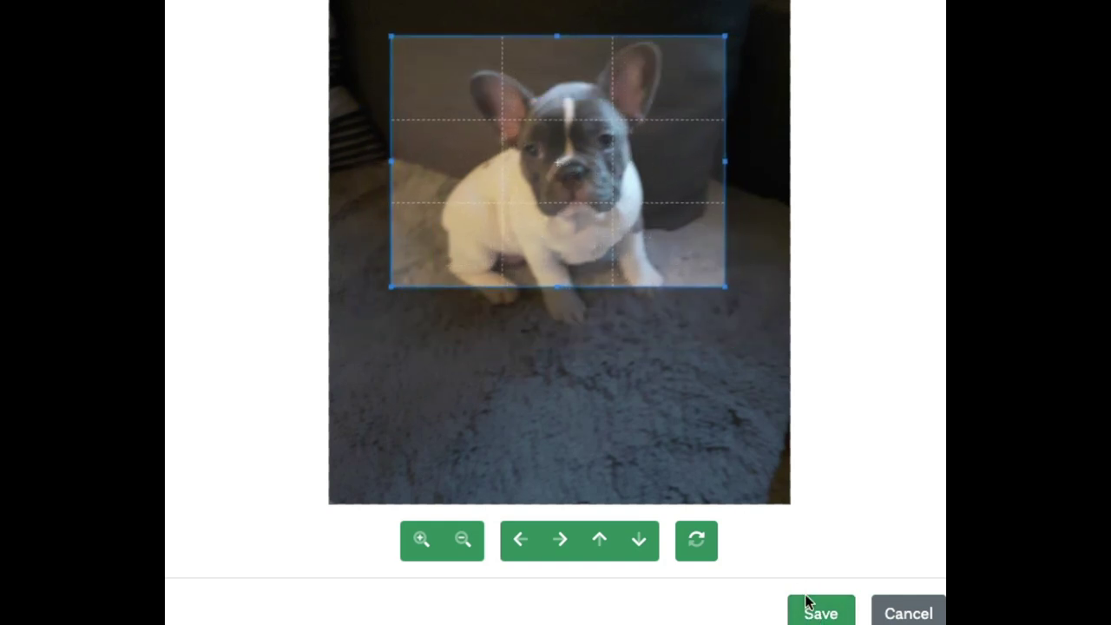
click(822, 617)
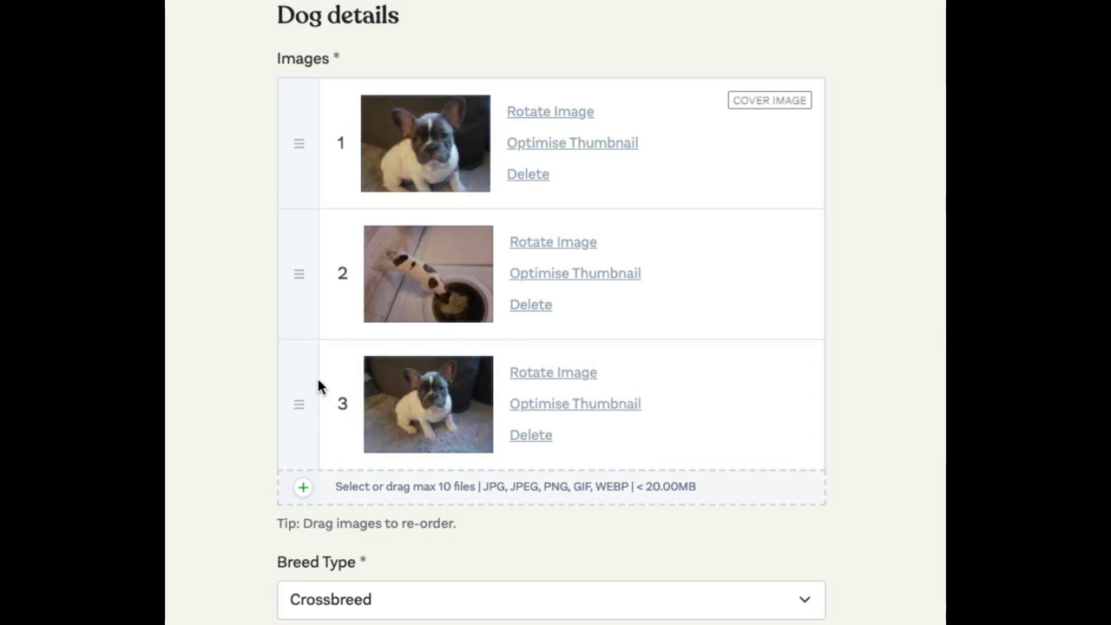
- Move the full-body puppy photo to first place and crop its thumbnail to the puppy's head
drag(300, 409, 296, 108)
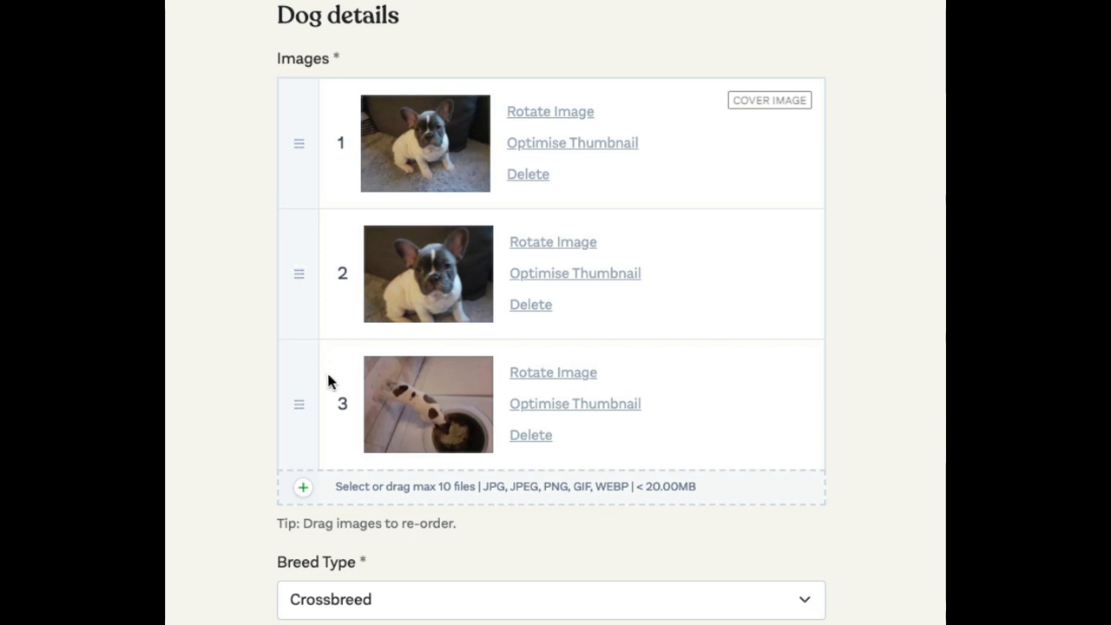
click(601, 144)
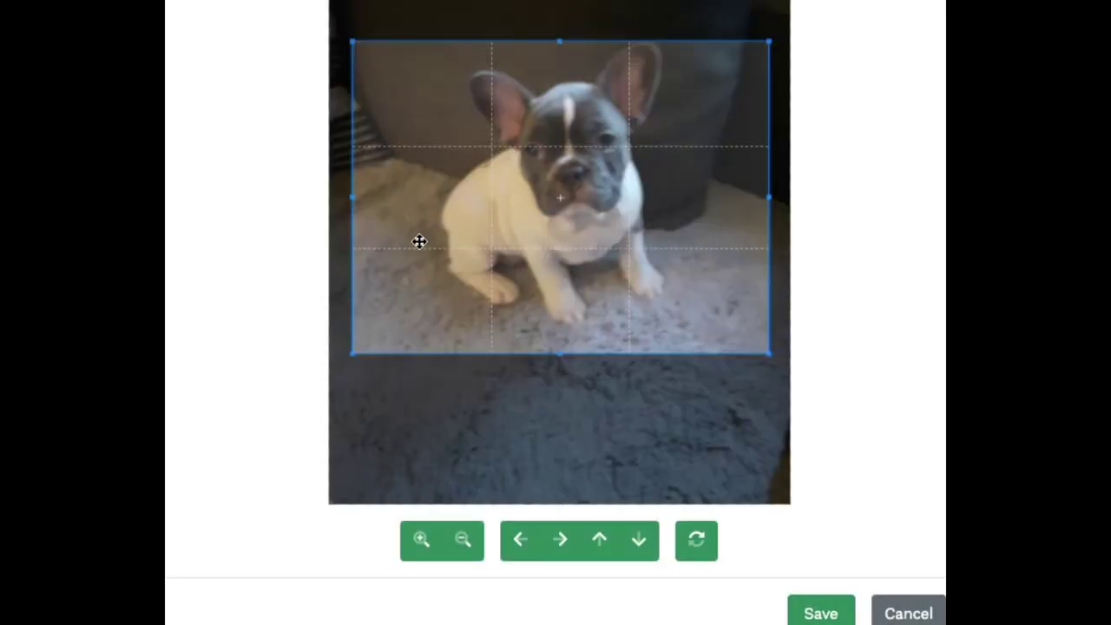
drag(347, 359, 527, 223)
drag(692, 127, 658, 138)
click(822, 613)
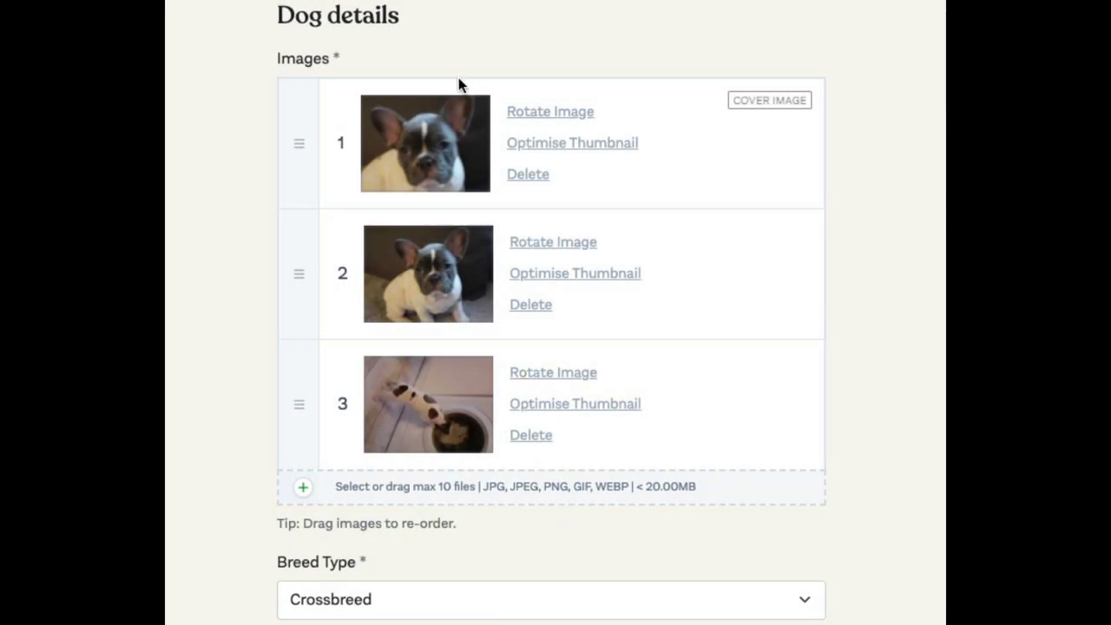
- Tick the 'I acknowledge these terms and conditions' checkbox at the bottom of the form
mouse_move(460, 145)
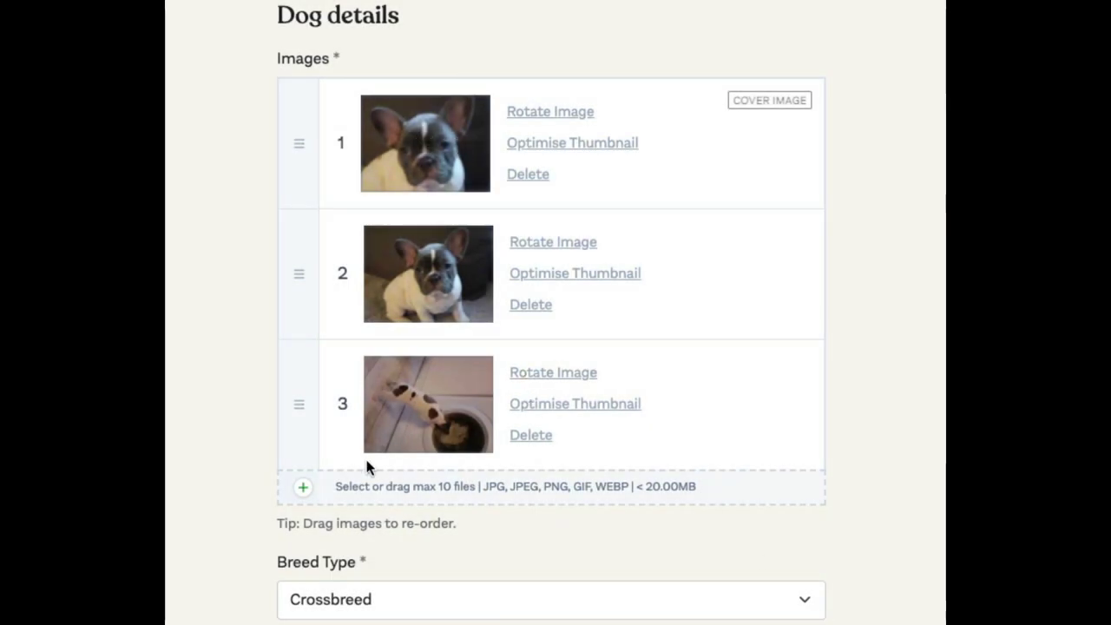
scroll(368, 463, down, 15)
scroll(367, 469, down, 10)
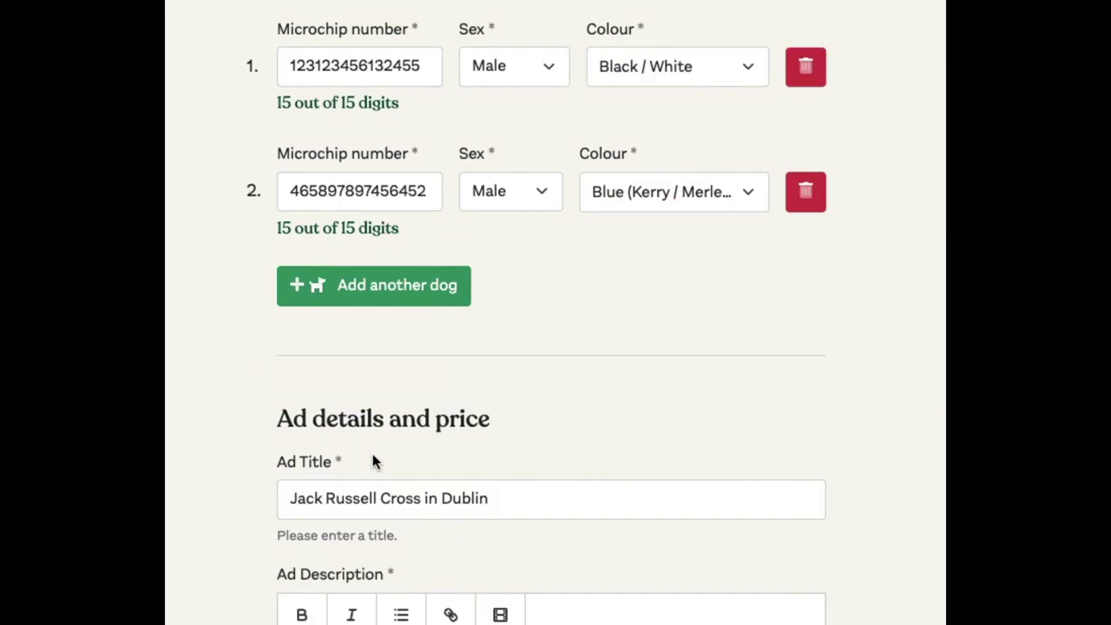
scroll(260, 405, down, 8)
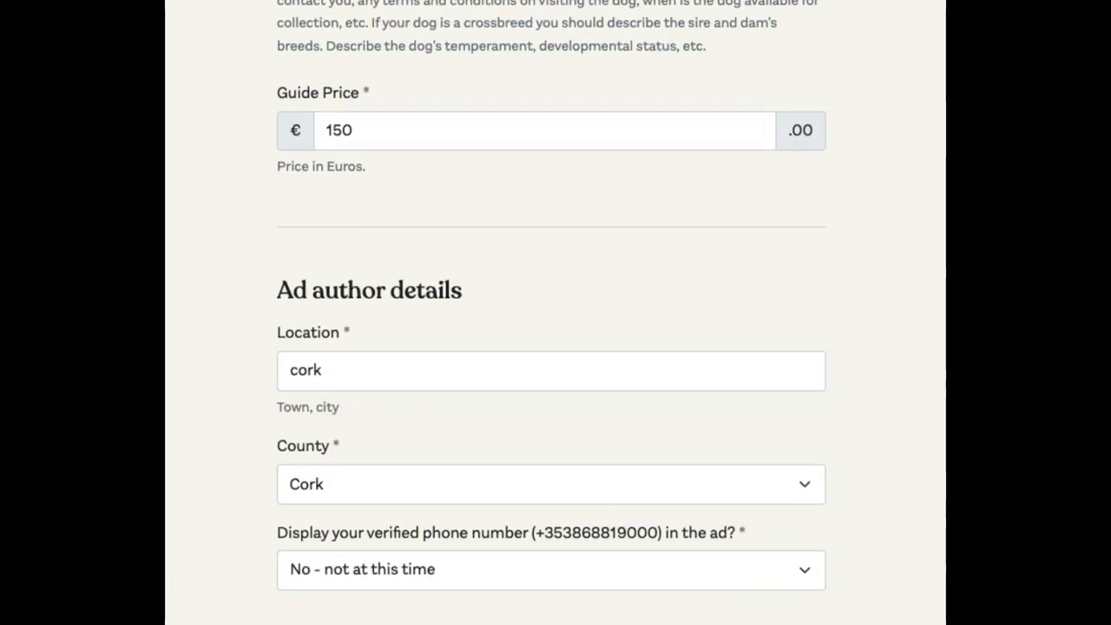
scroll(352, 478, down, 15)
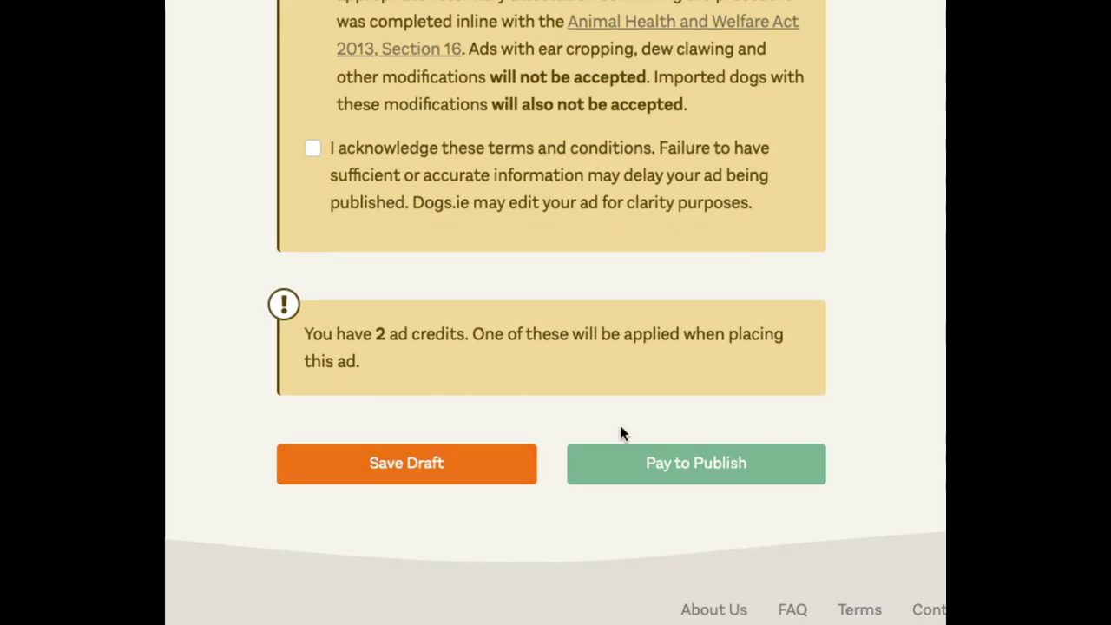
click(312, 151)
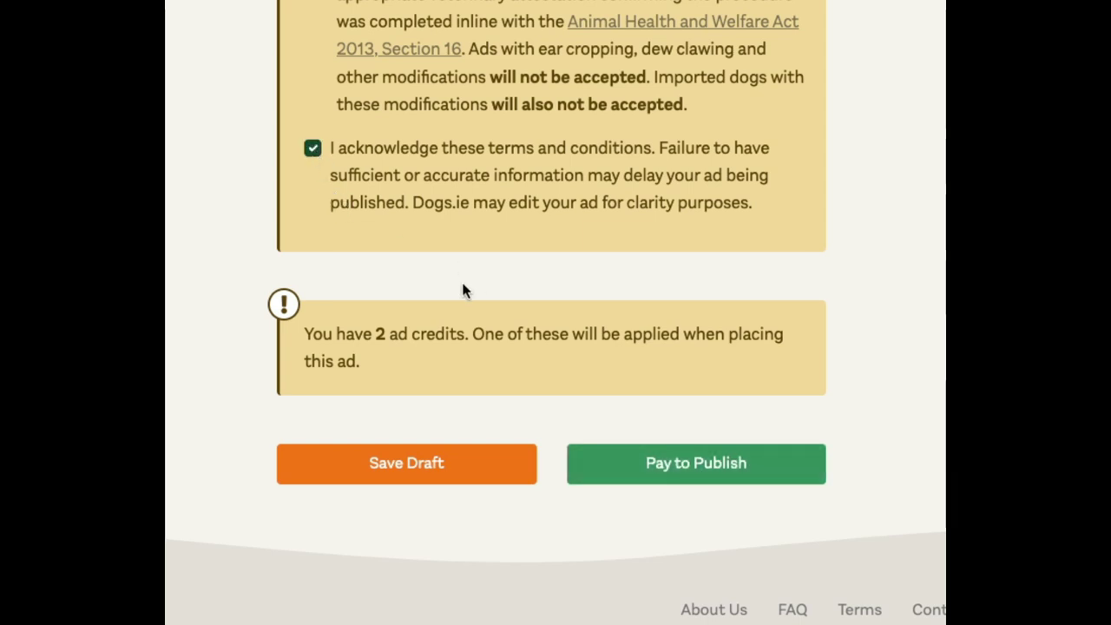
- Publish the ad with an ad credit and check 'Jack Russell Cross in Dublin', €150, shows pending review
click(668, 460)
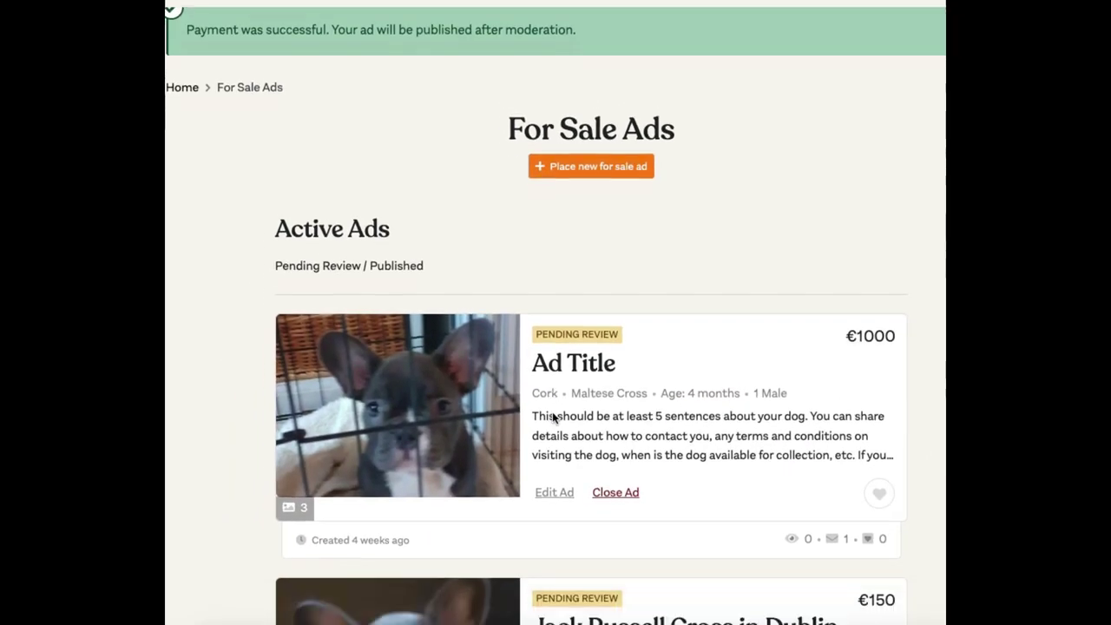
scroll(553, 417, down, 1)
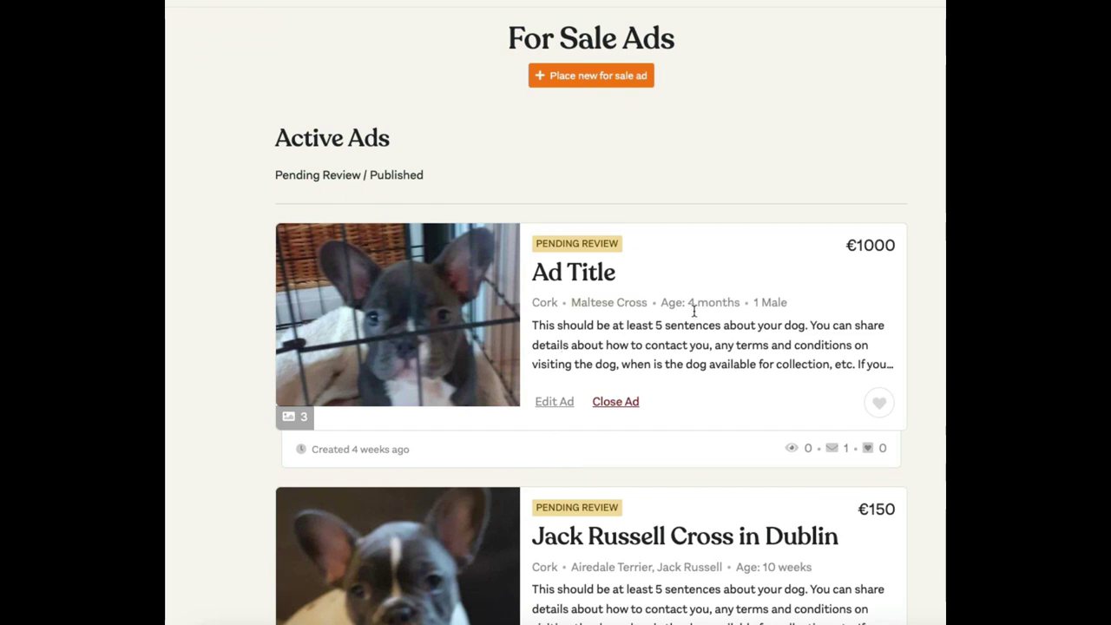